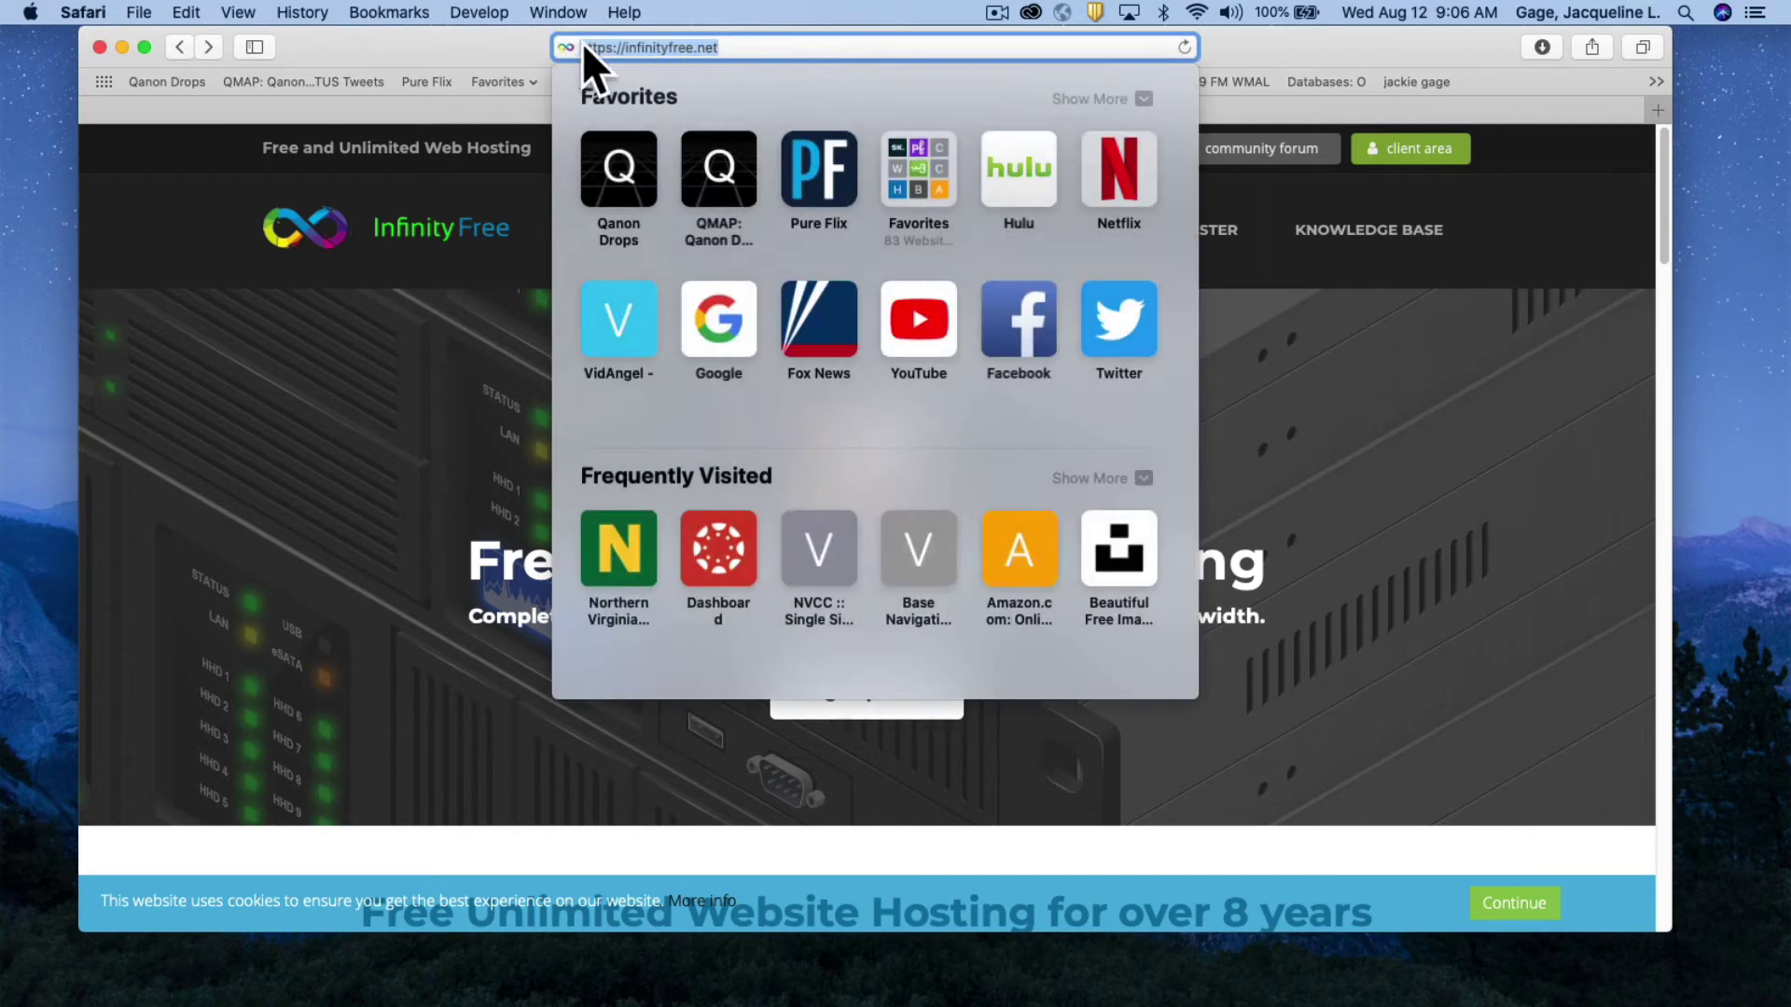
Step: Dismiss the Safari Favorites list to reveal the InfinityFree homepage
{"action": "left_click", "coordinate": [1252, 329]}
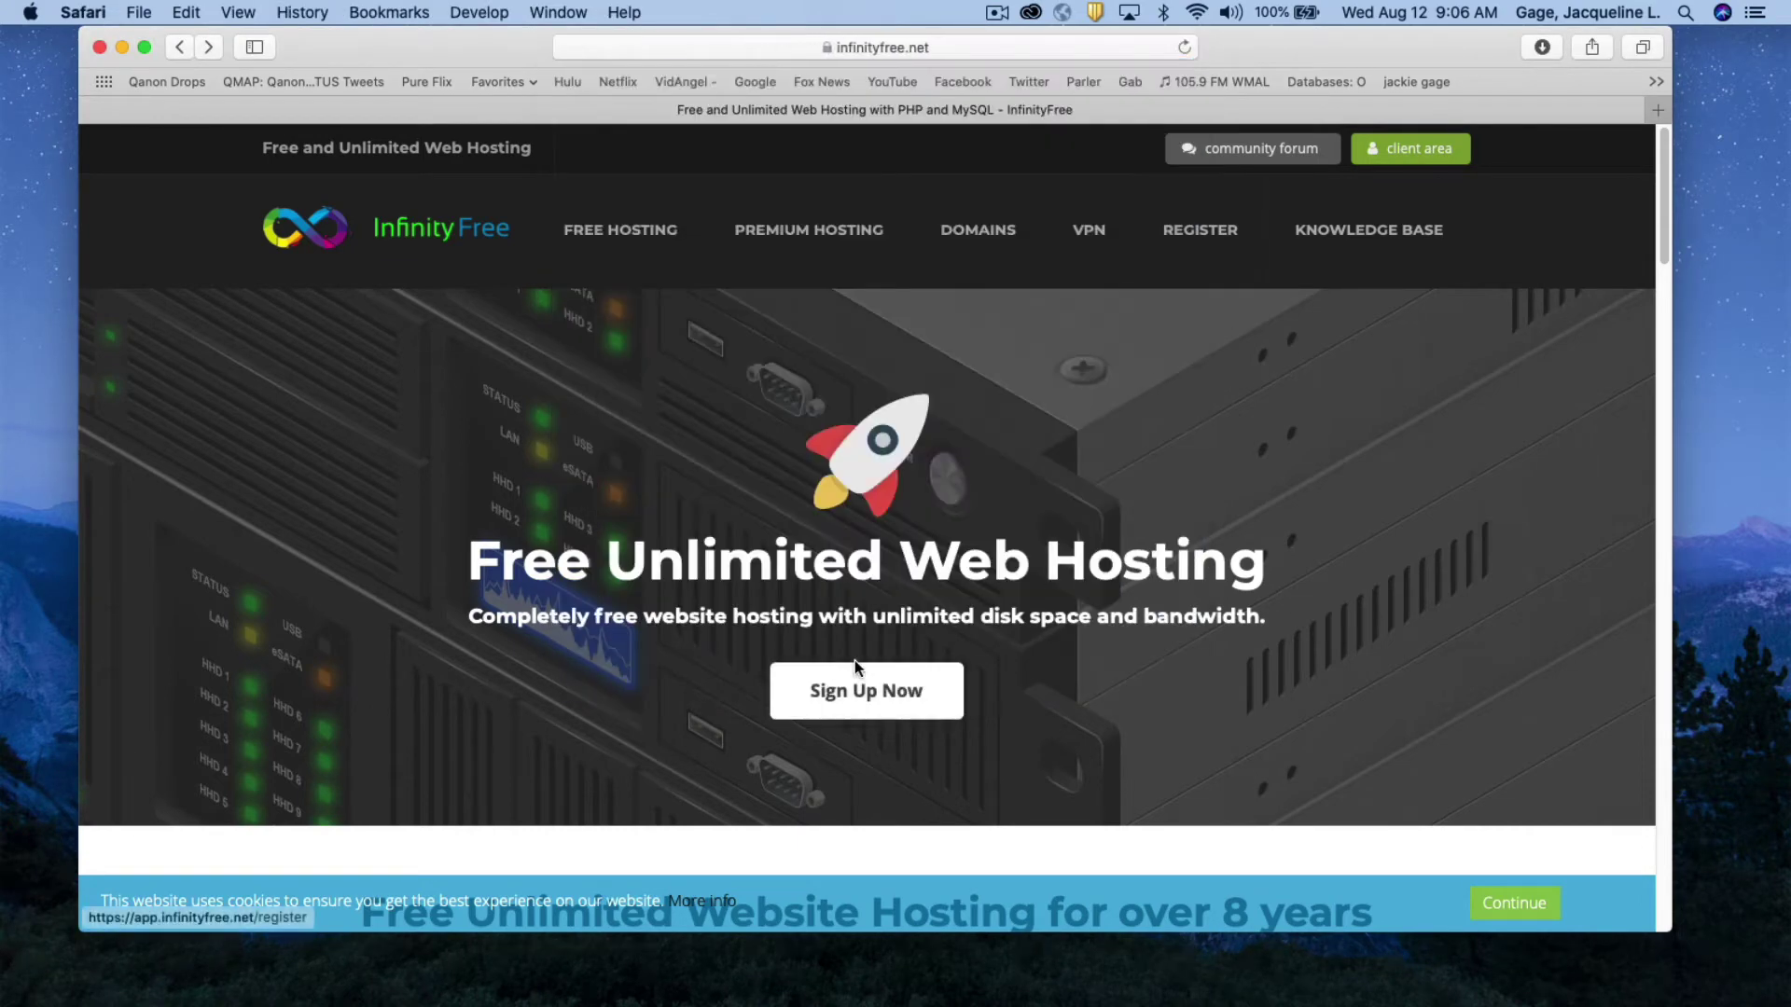
Step: Open the sign-up form and enter the student email address and the password twice
{"action": "left_click", "coordinate": [868, 707]}
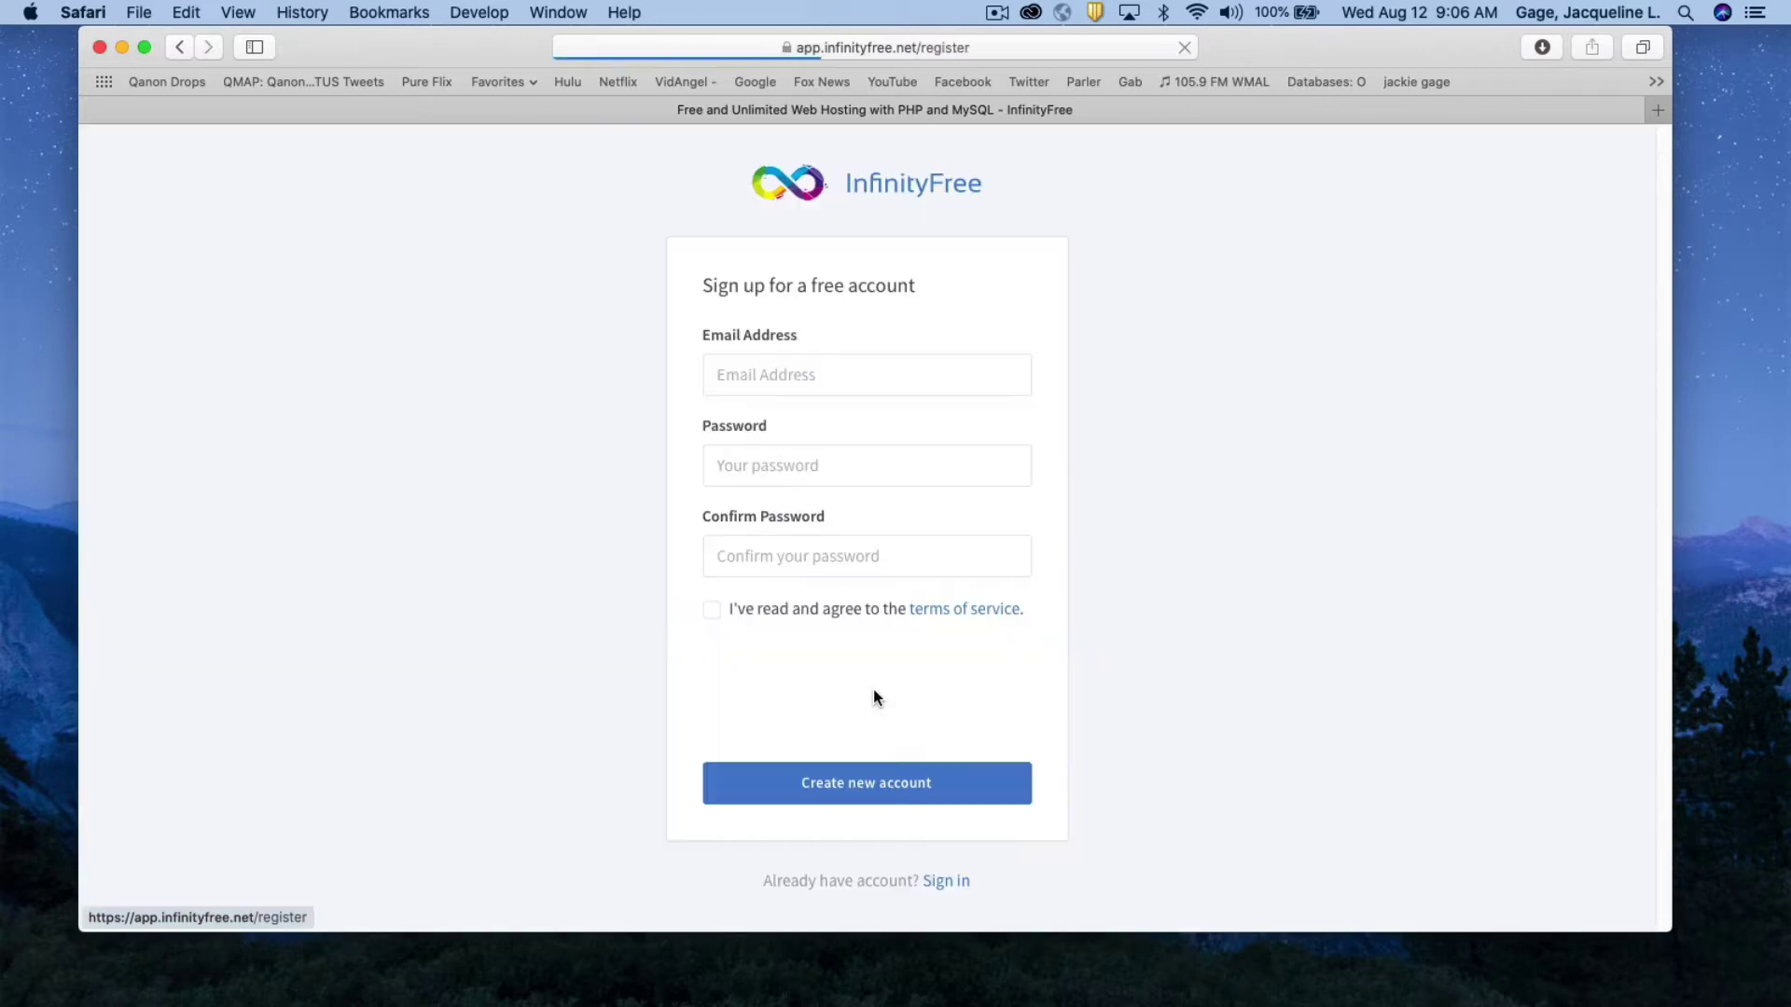
{"action": "left_click", "coordinate": [753, 382]}
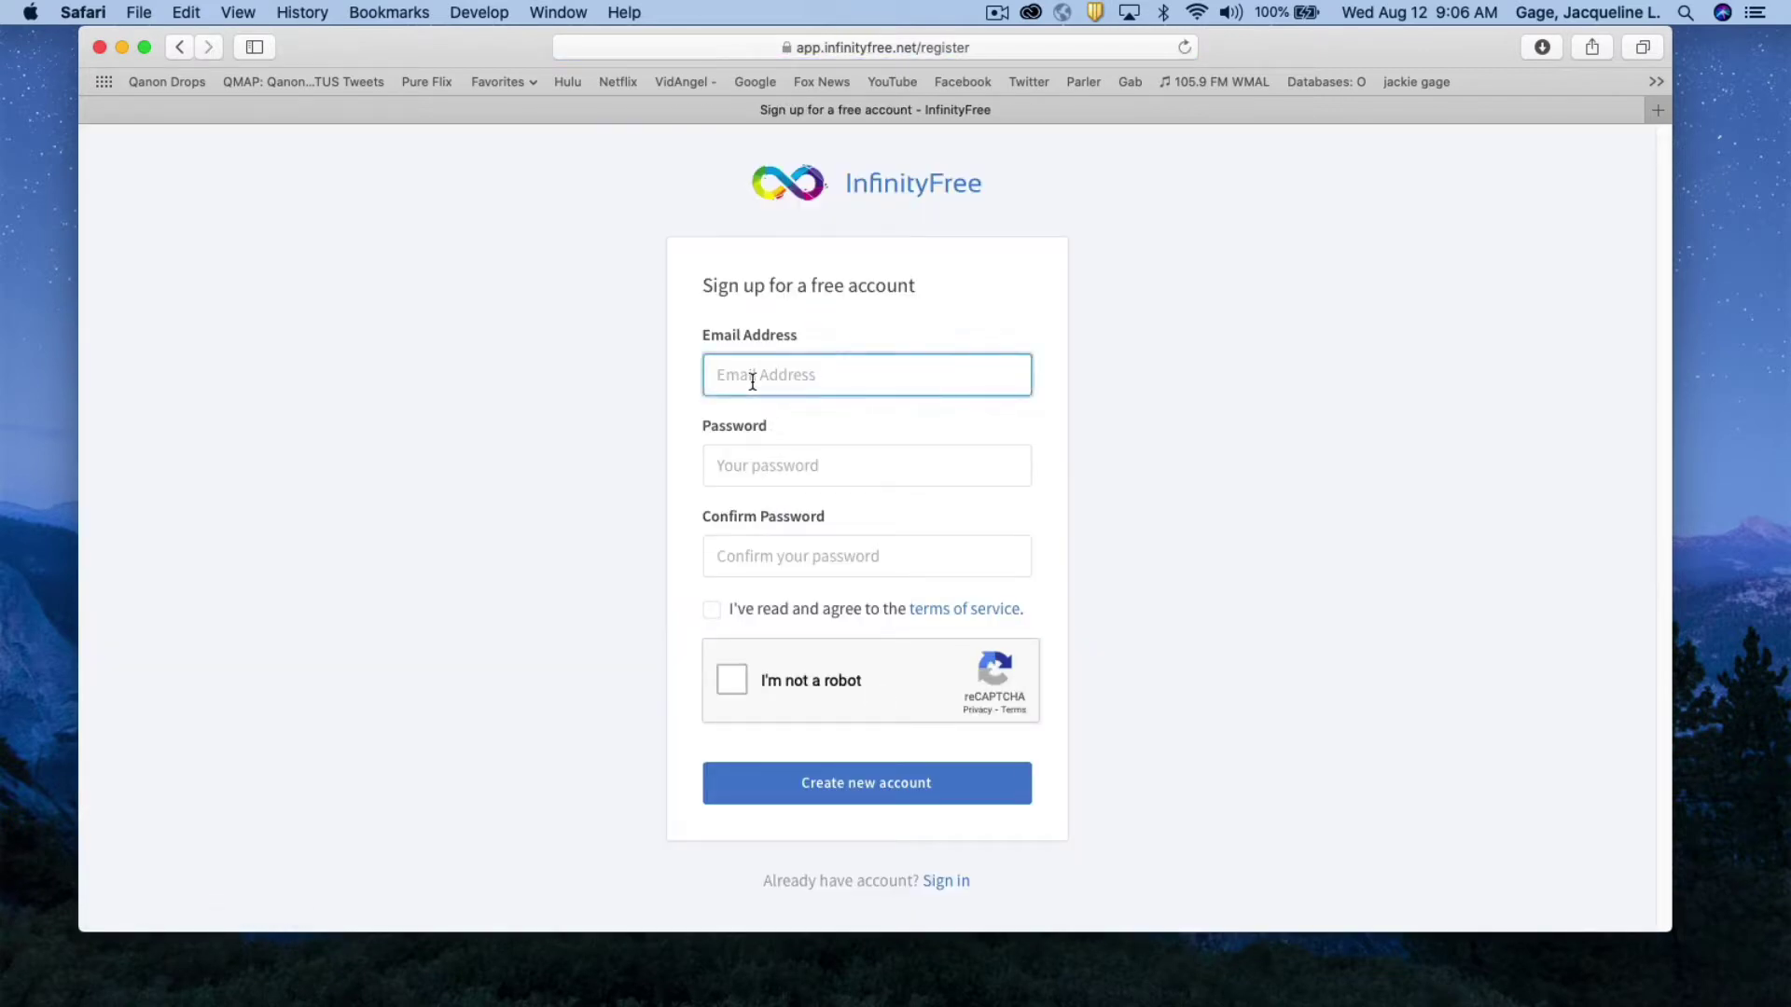
{"action": "key", "text": "super+v"}
{"action": "left_click", "coordinate": [770, 458]}
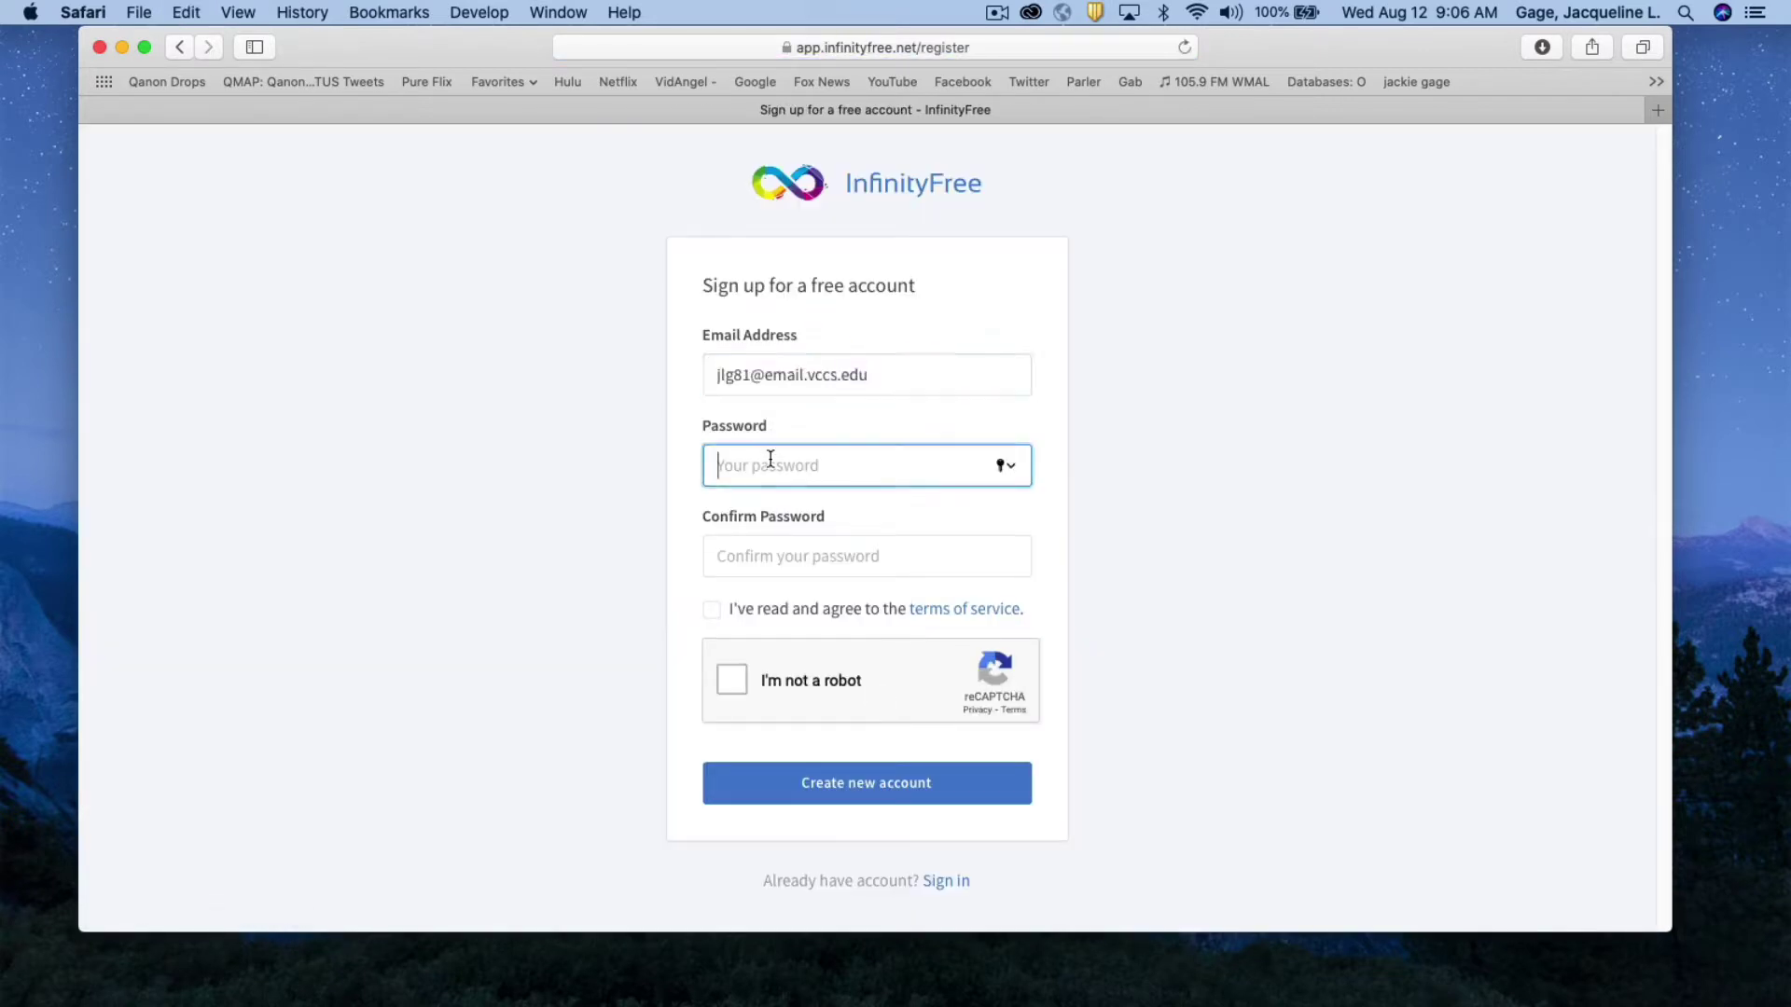
{"action": "type", "text": "•••"}
{"action": "left_click", "coordinate": [733, 548]}
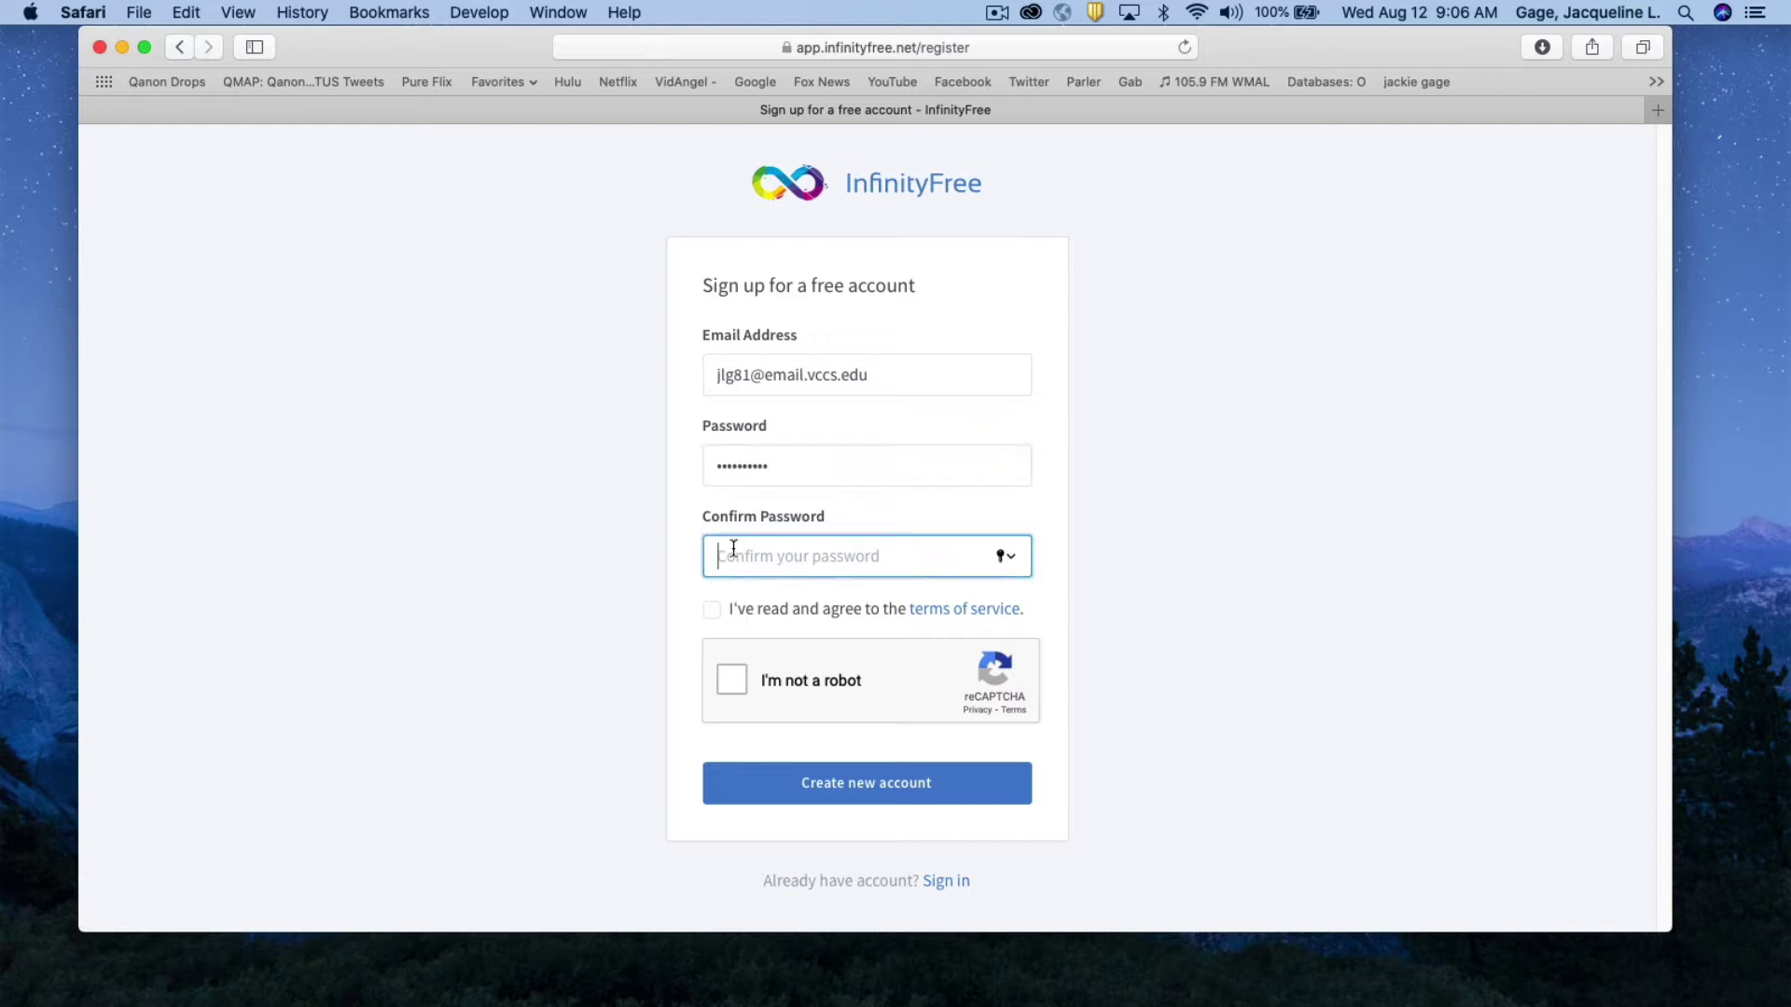
{"action": "type", "text": "••••••••"}
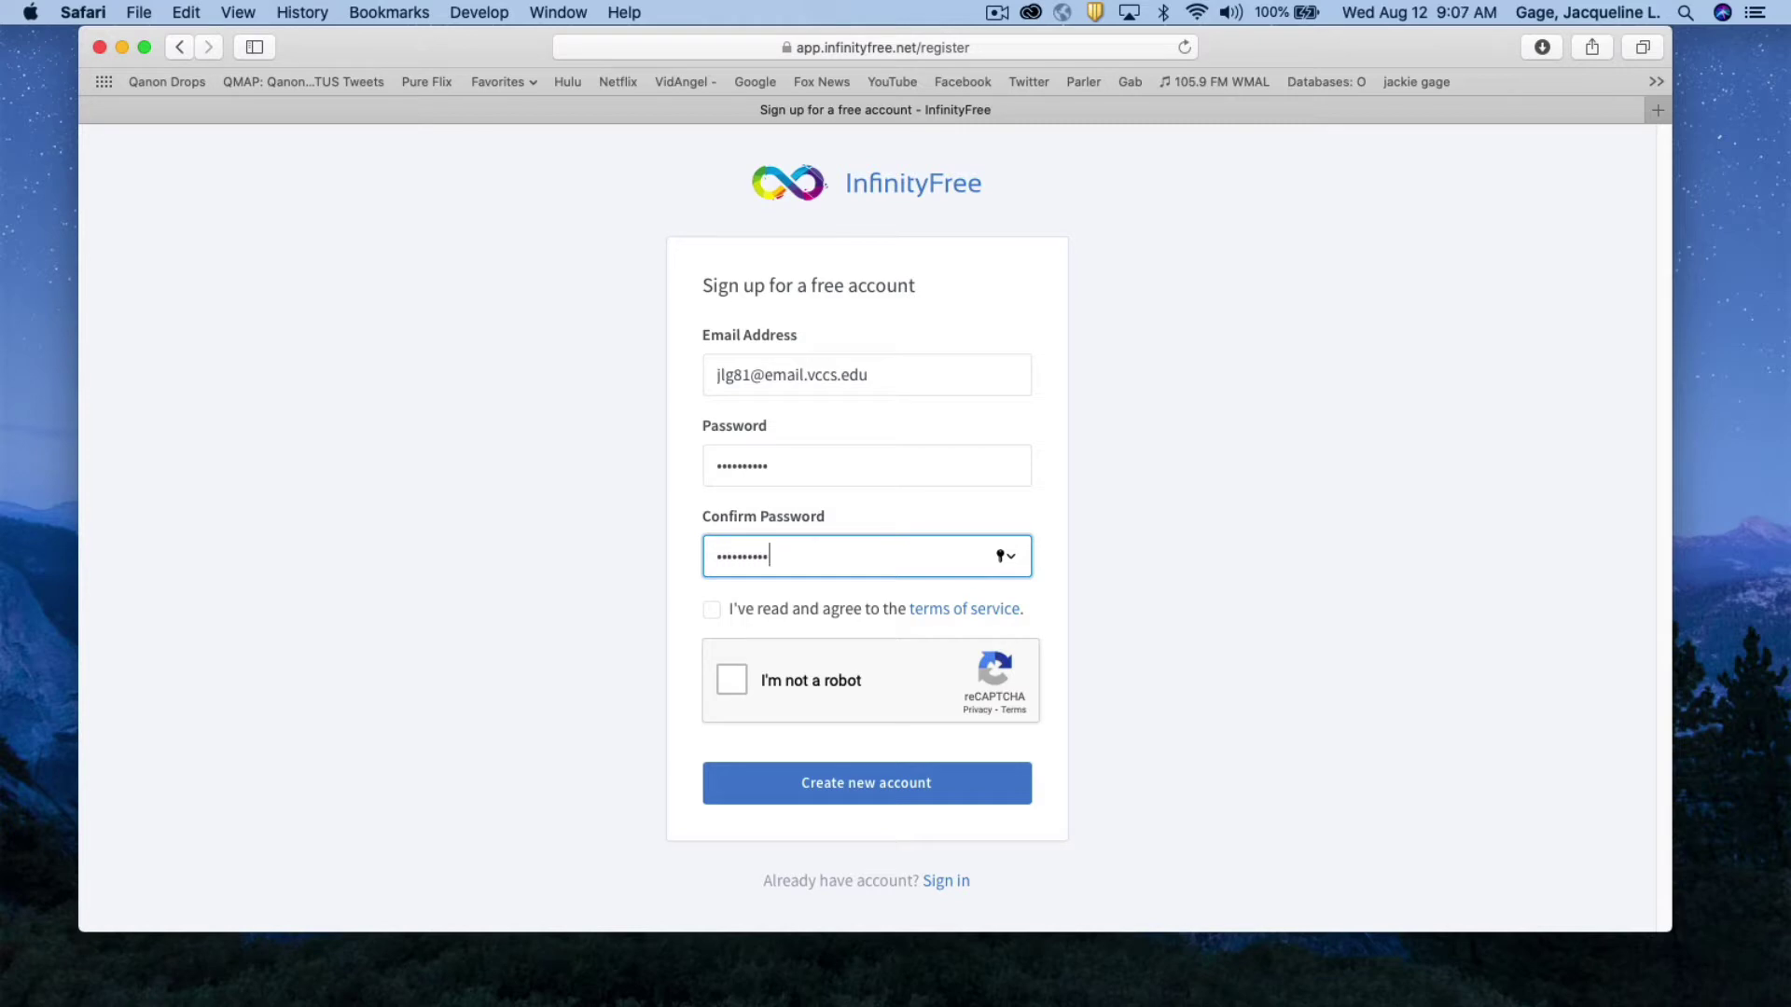
Step: Accept the terms, pass the reCAPTCHA, create the account and save the password in Safari
{"action": "left_click", "coordinate": [712, 609]}
{"action": "left_click", "coordinate": [732, 680]}
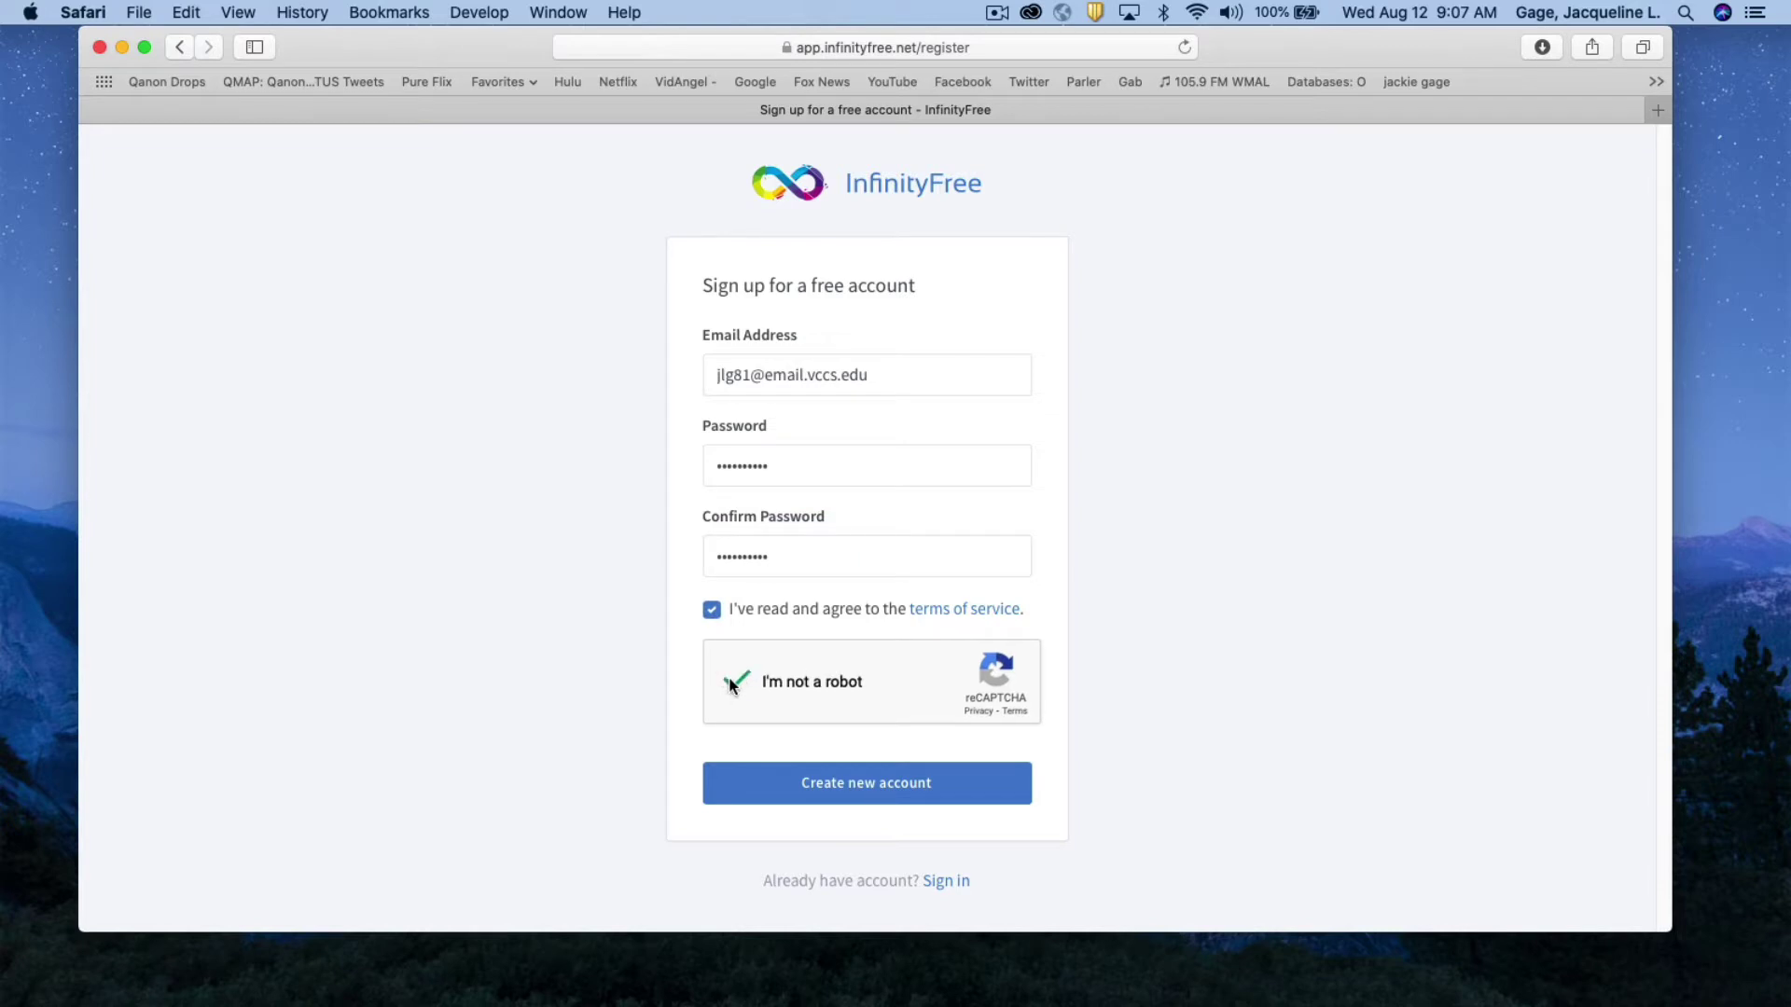
{"action": "left_click", "coordinate": [872, 788]}
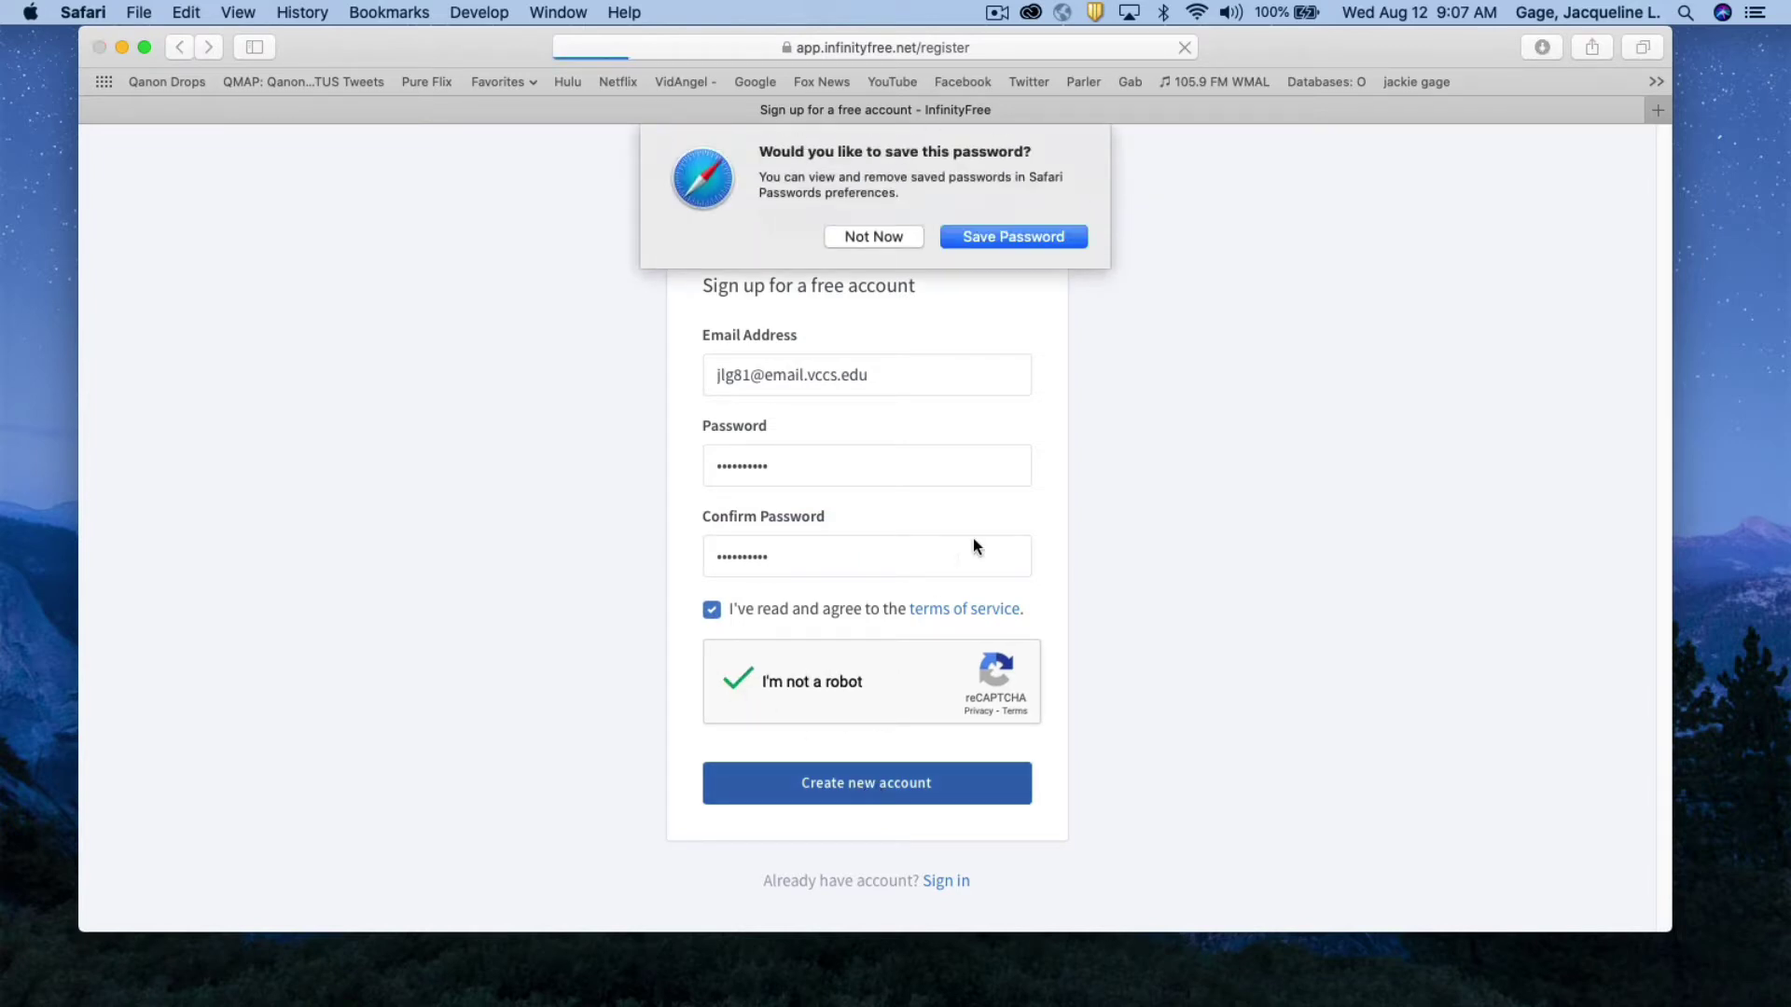
{"action": "left_click", "coordinate": [1033, 227]}
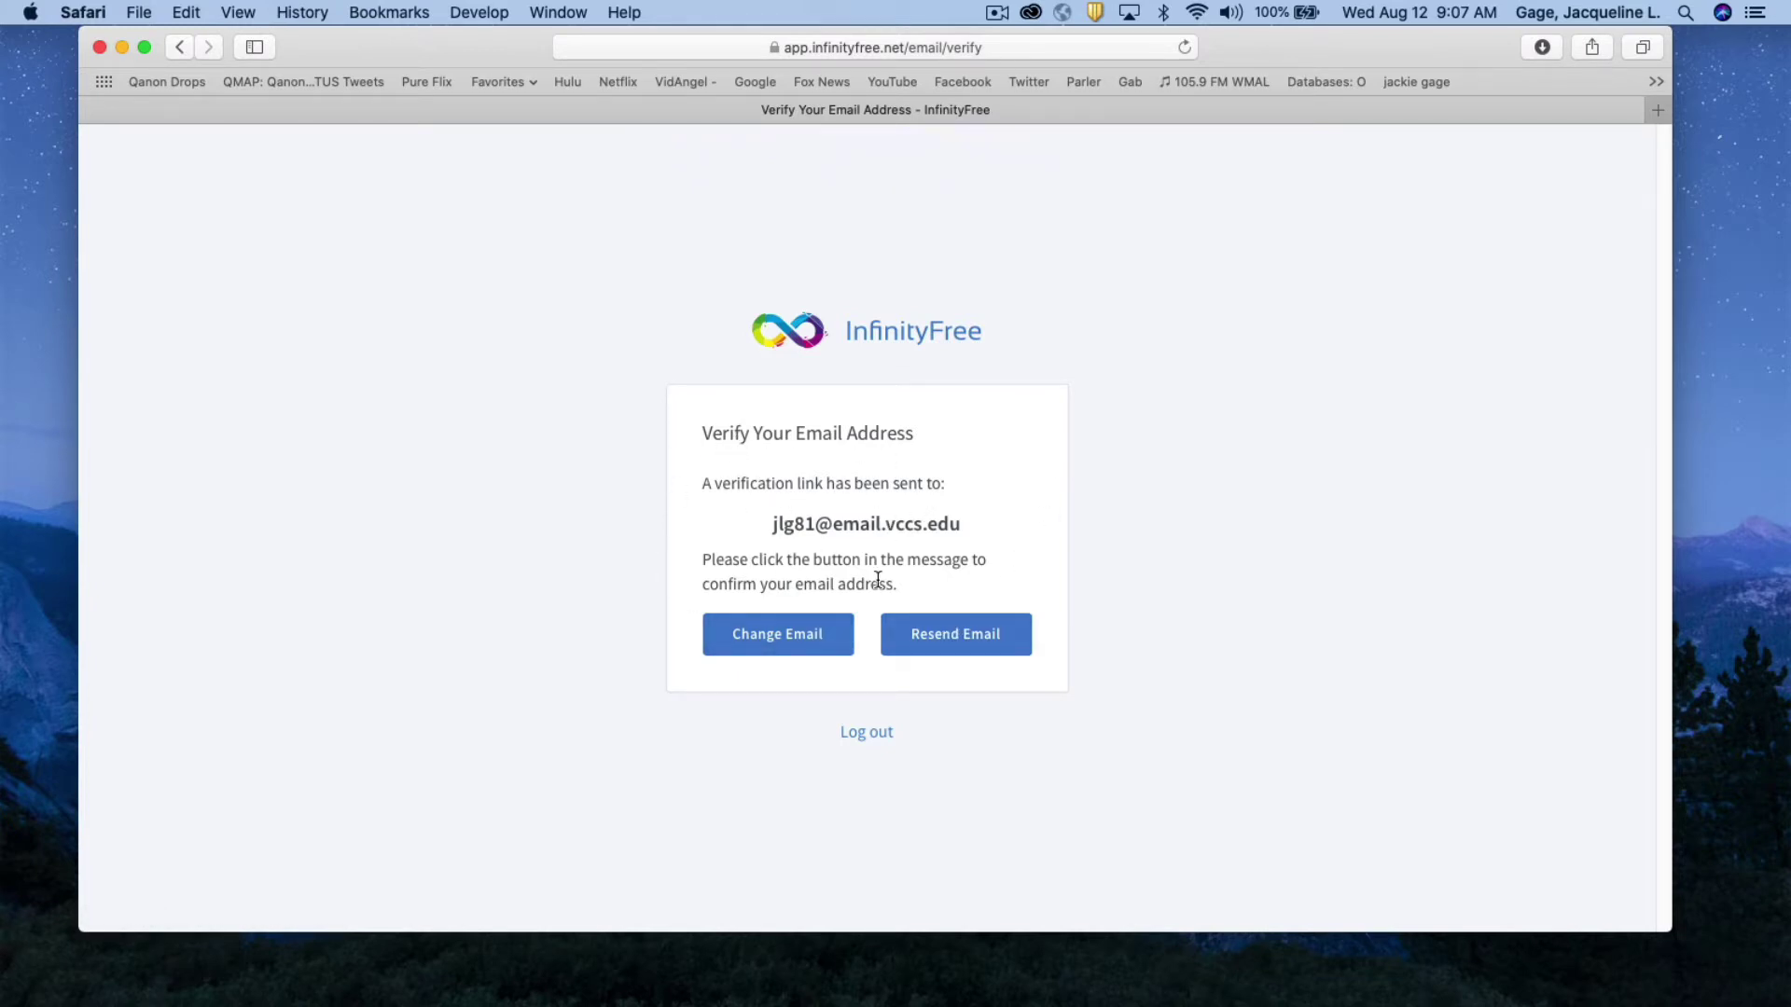
{"action": "mouse_move", "coordinate": [709, 986]}
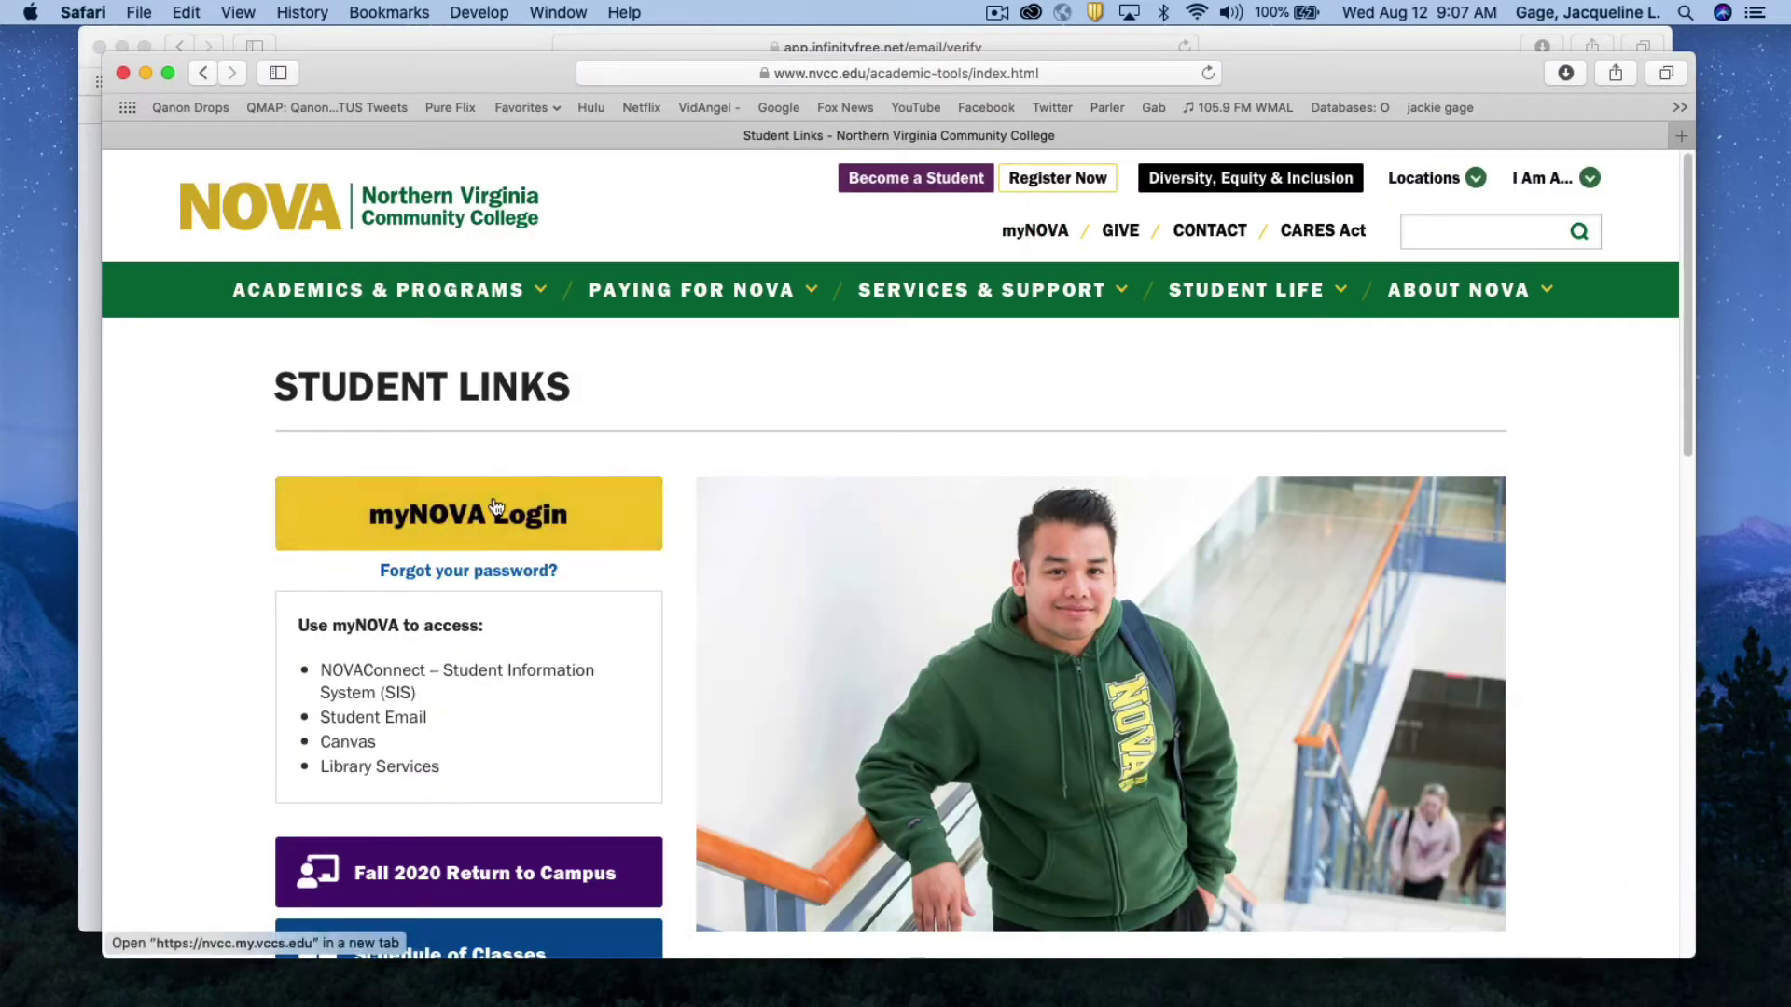
Step: Log in to myNOVA with the saved college credentials and open the student Gmail inbox
{"action": "left_click", "coordinate": [494, 504]}
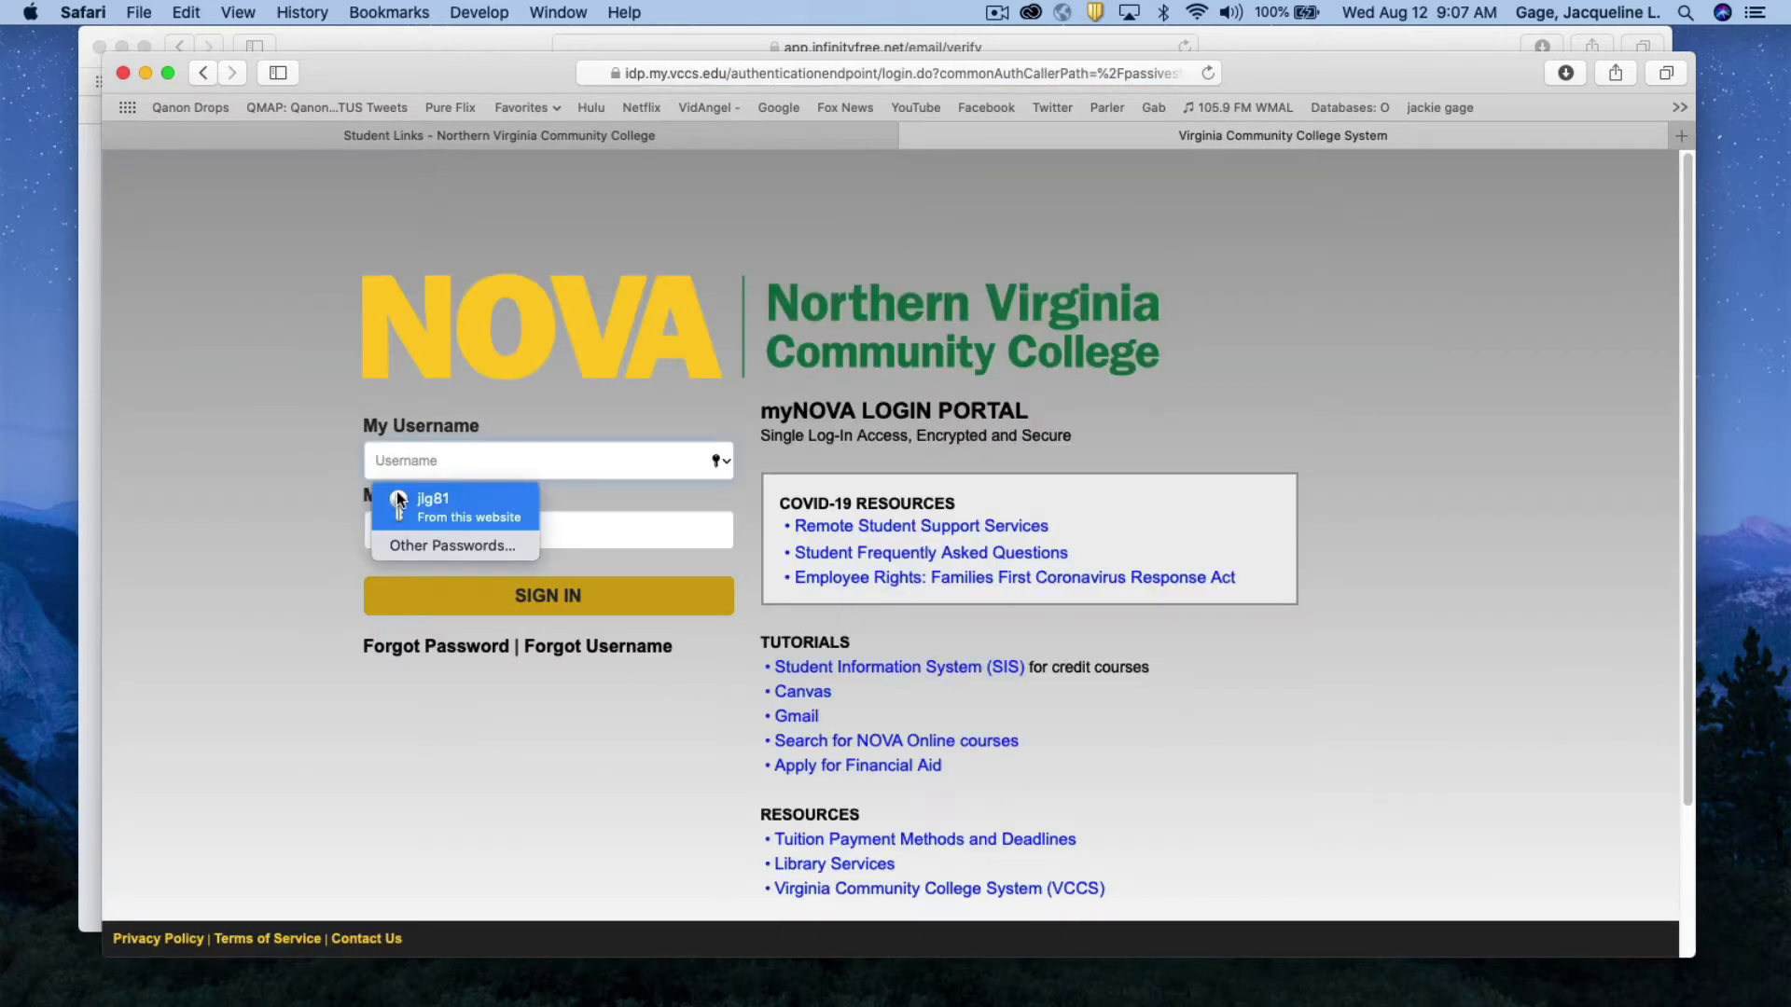
{"action": "left_click", "coordinate": [424, 501]}
{"action": "left_click", "coordinate": [556, 595]}
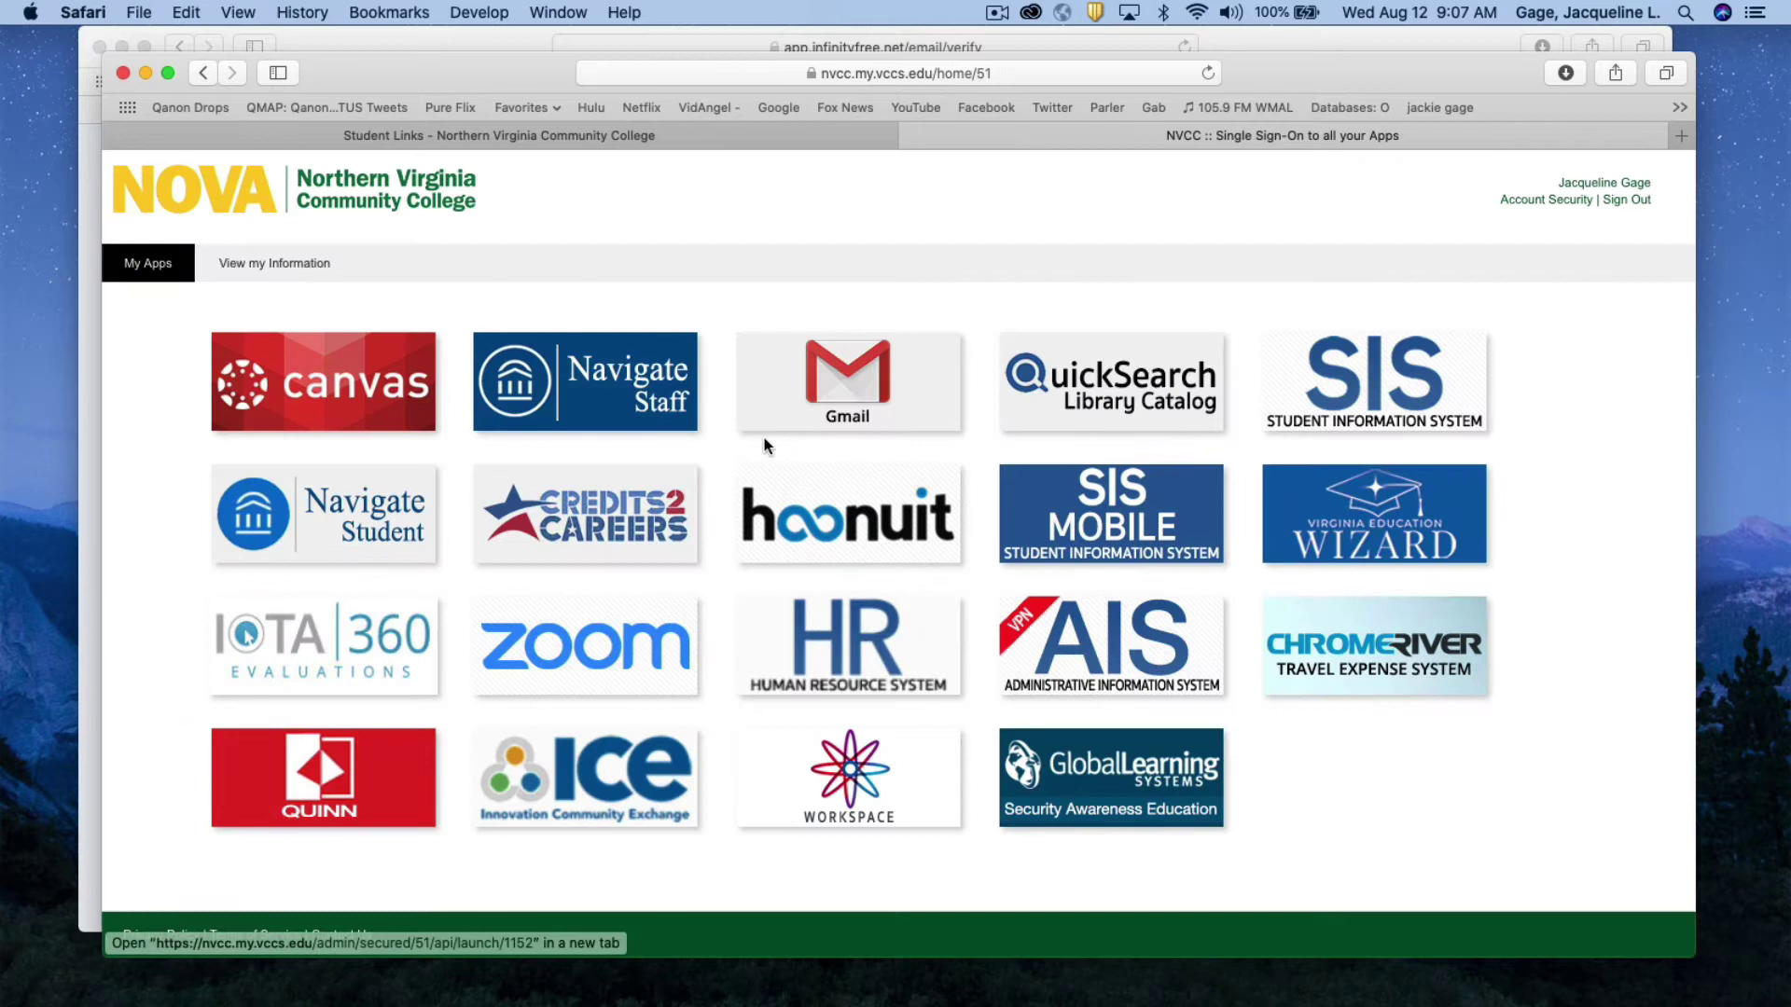
{"action": "left_click", "coordinate": [857, 370]}
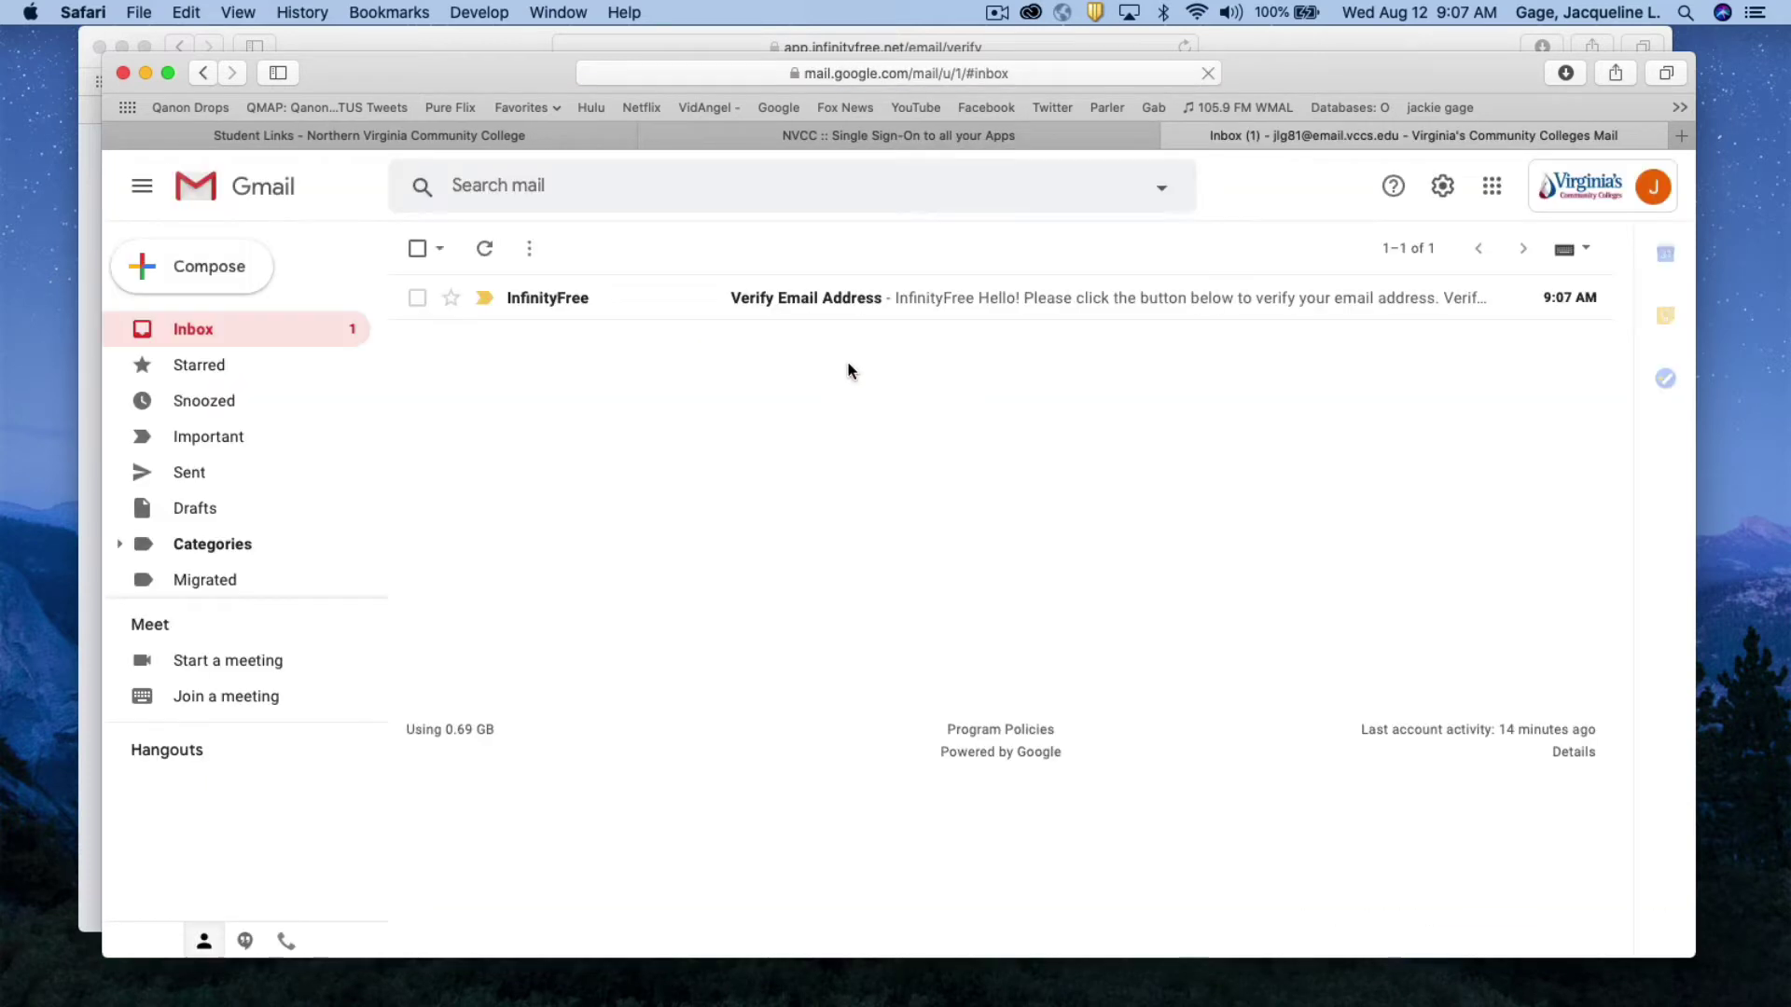
Step: Open InfinityFree's 'Verify Email Address' message and confirm the email address
{"action": "left_click", "coordinate": [552, 299]}
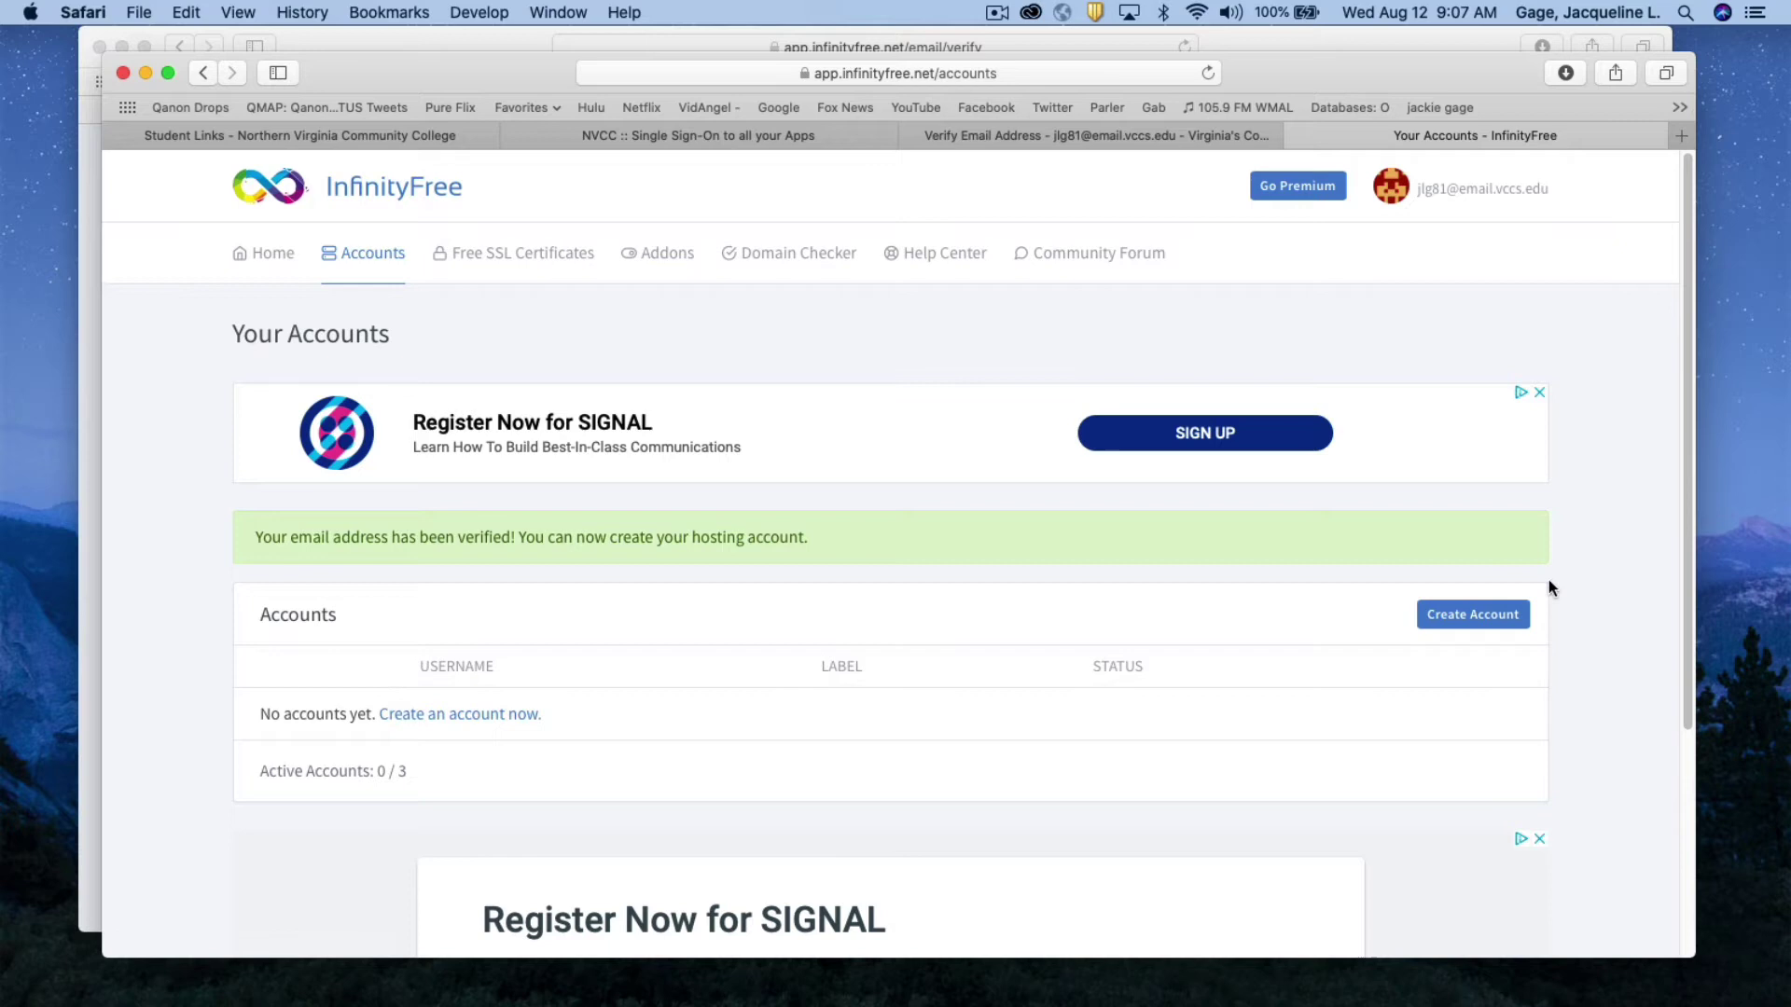
Step: Start a new hosting account and check that the subdomain jgagememe.epizy.com is available
{"action": "left_click", "coordinate": [1469, 617]}
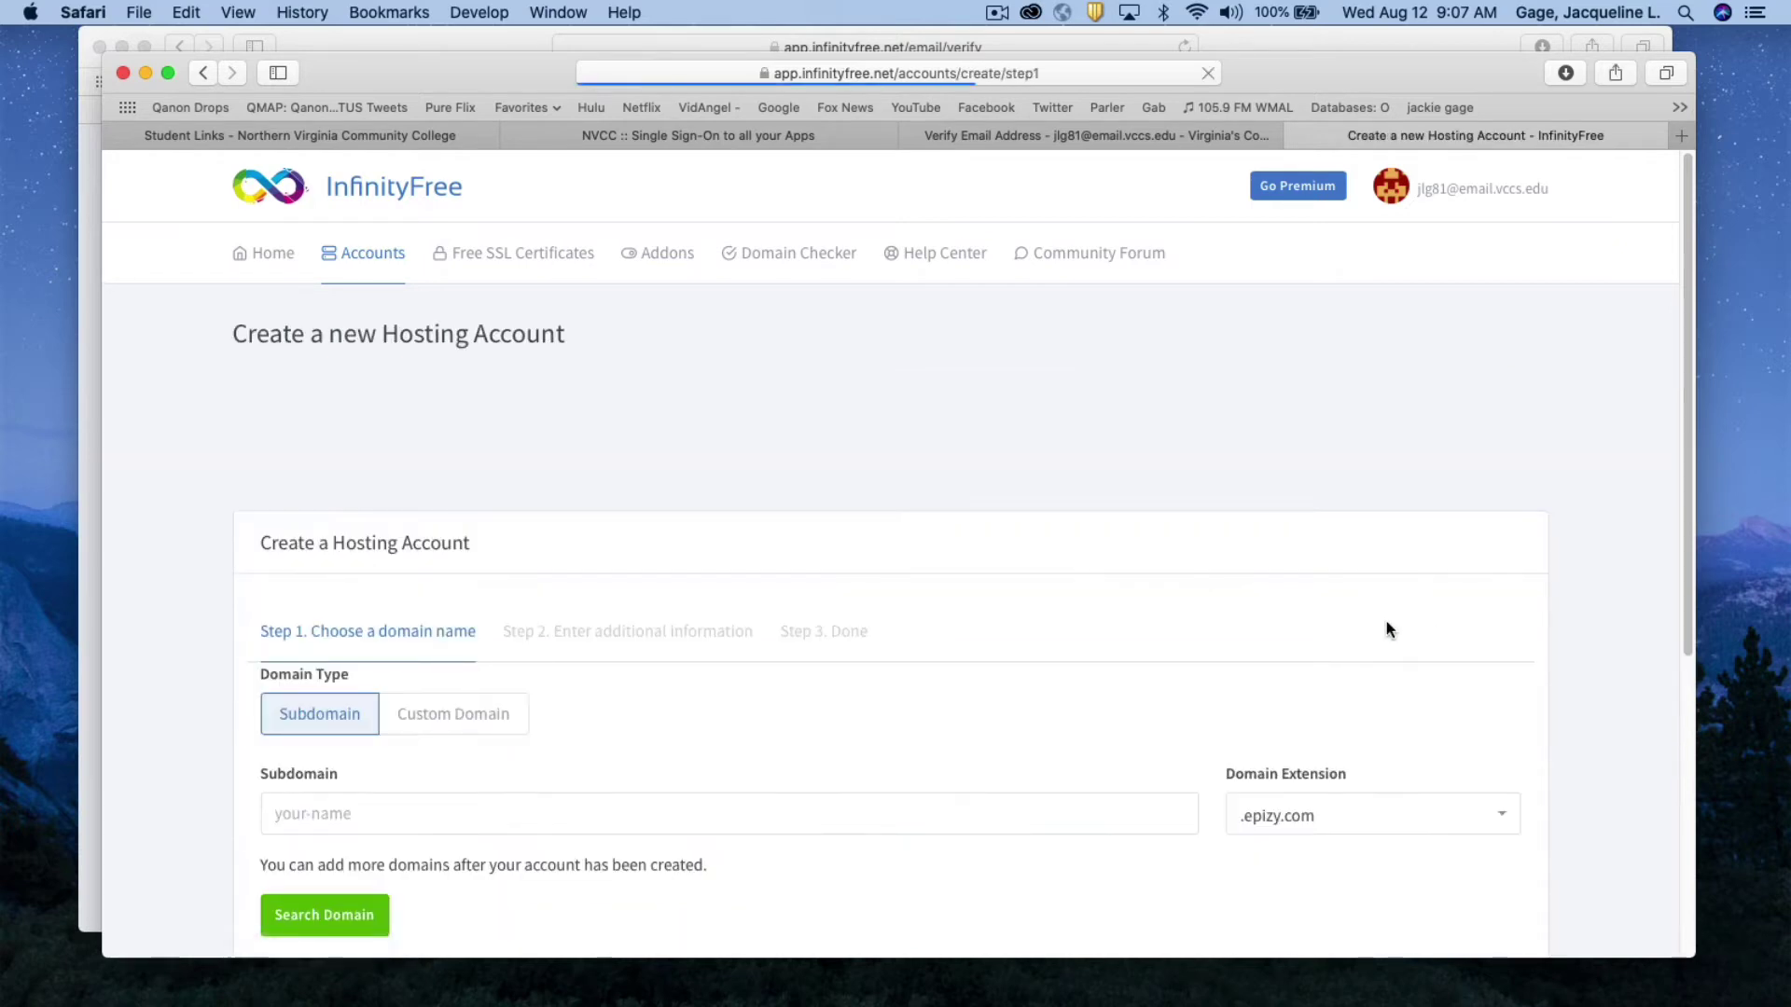
{"action": "scroll", "coordinate": [557, 662], "scroll_direction": "down", "scroll_amount": 5}
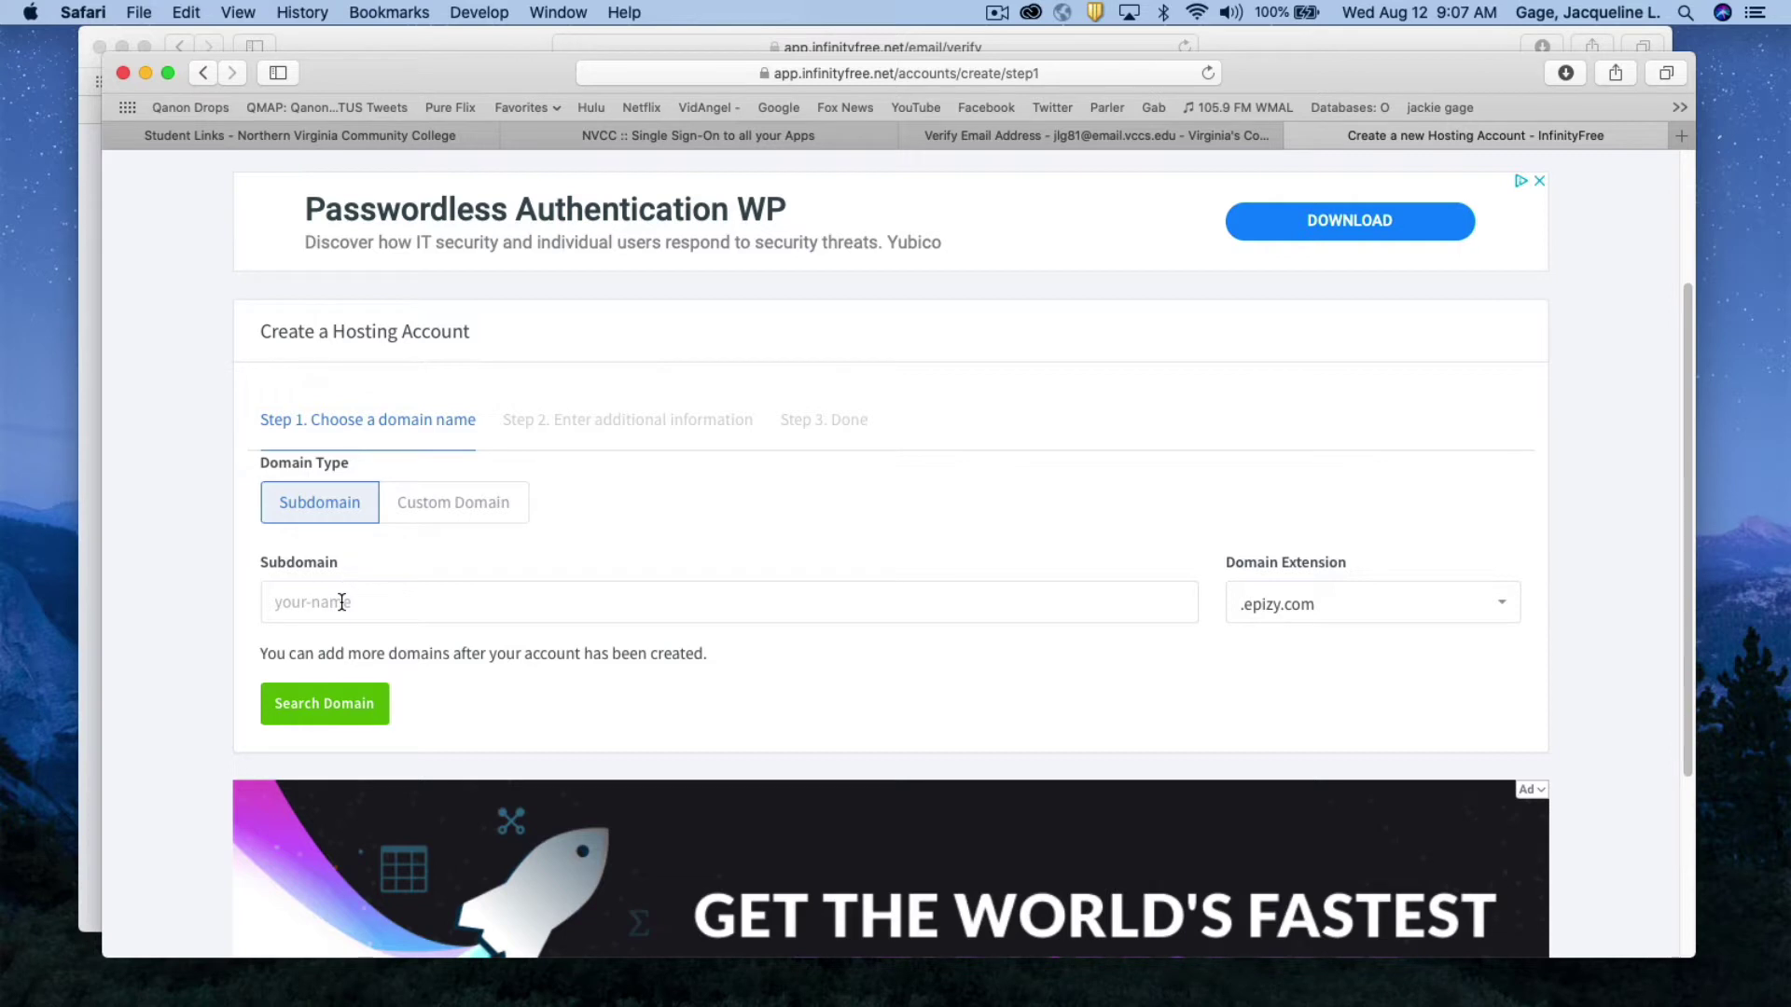
{"action": "left_click", "coordinate": [341, 602]}
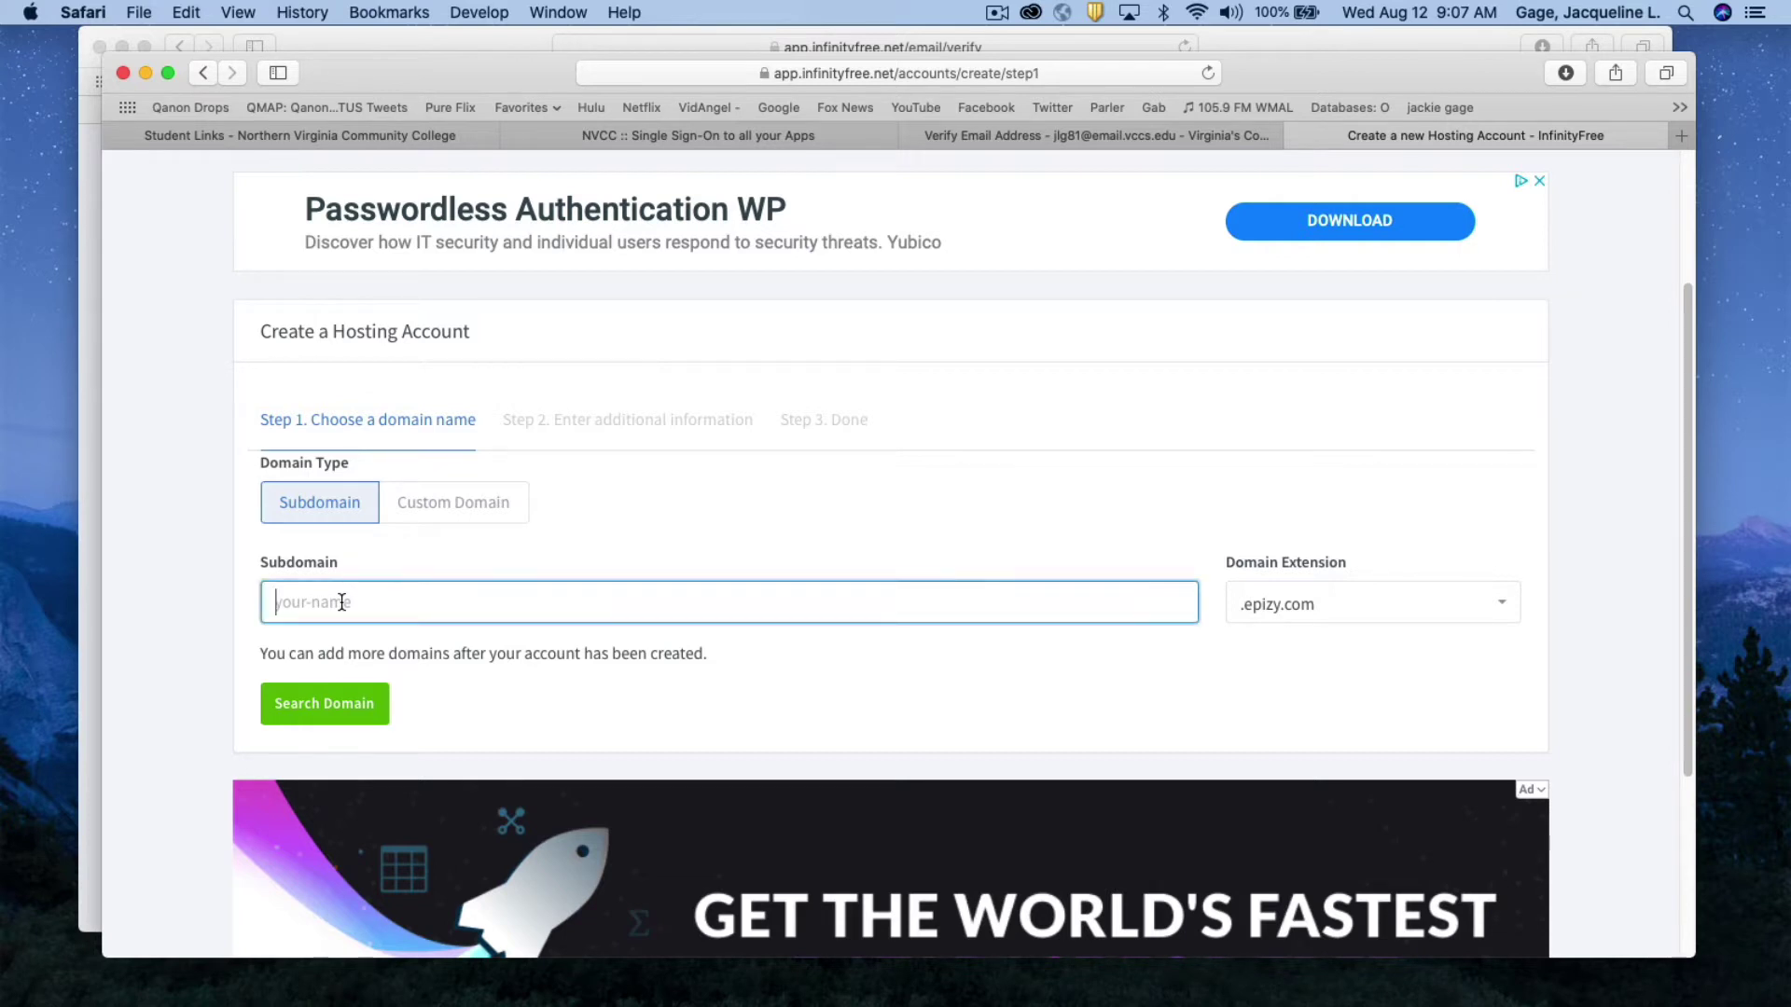
{"action": "type", "text": "jgage"}
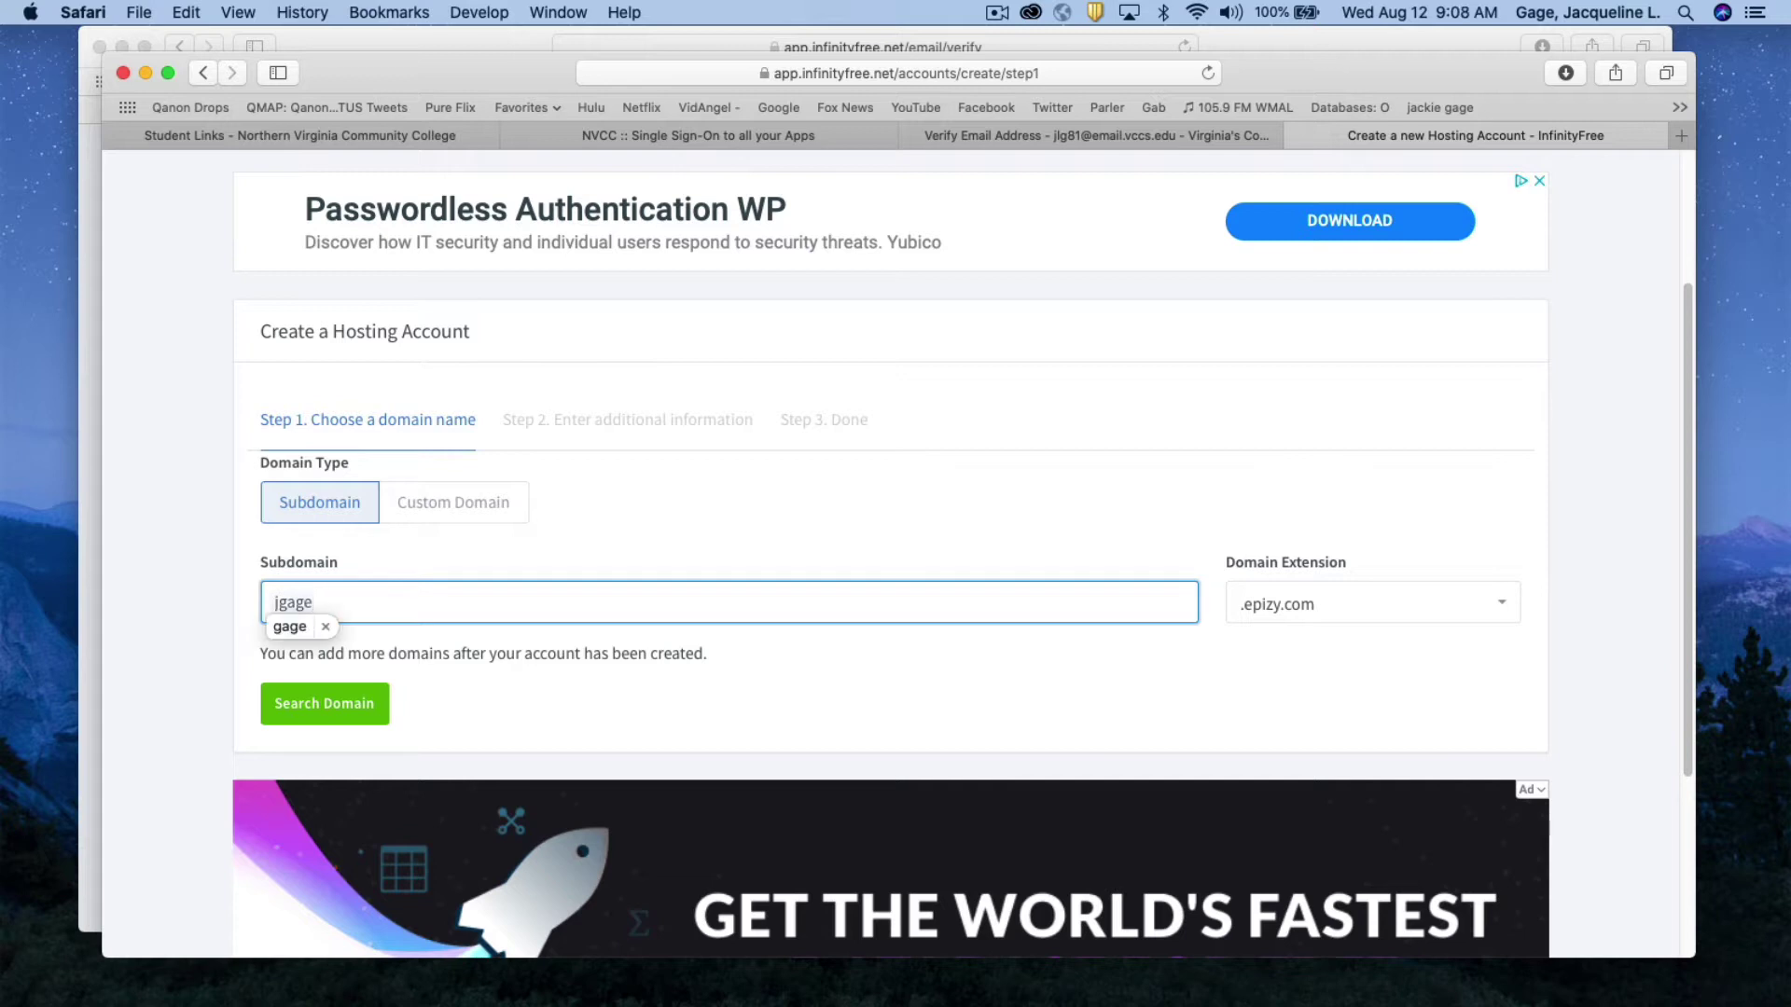
{"action": "type", "text": "meme"}
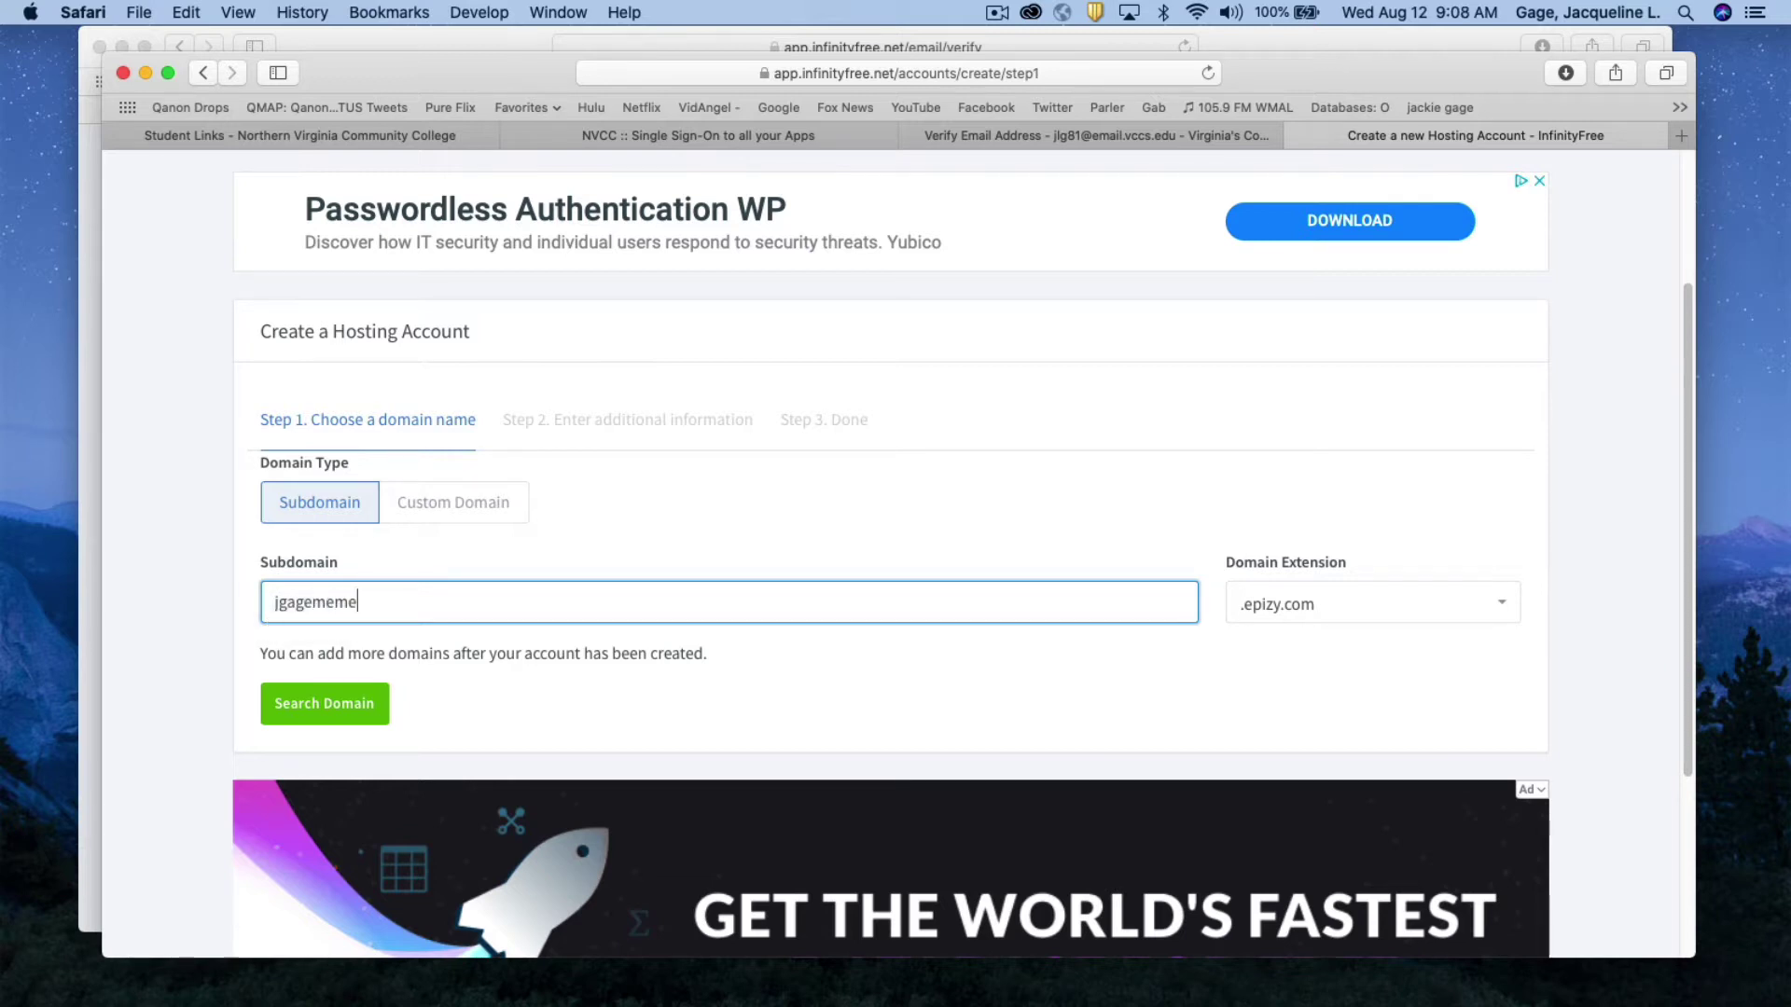
{"action": "left_click", "coordinate": [336, 714]}
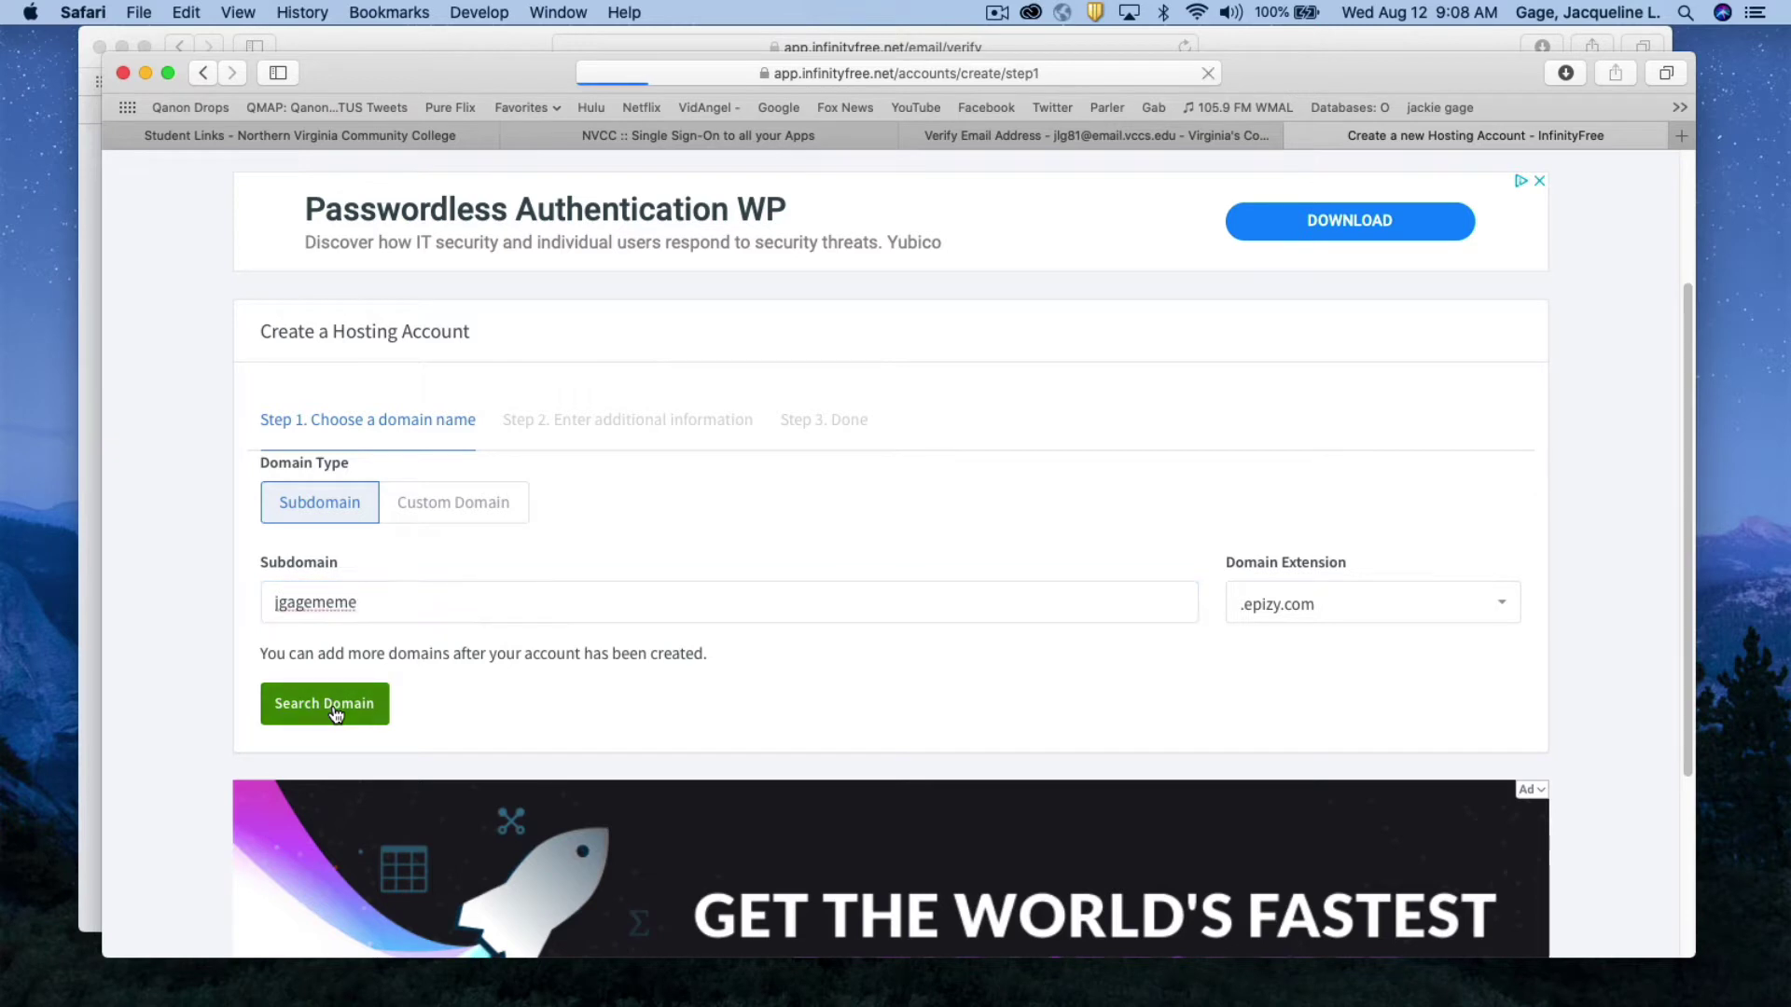
Step: Keep the default account label, tick the reCAPTCHA box and leave the Account Password blank
{"action": "scroll", "coordinate": [336, 714], "scroll_direction": "down", "scroll_amount": 2}
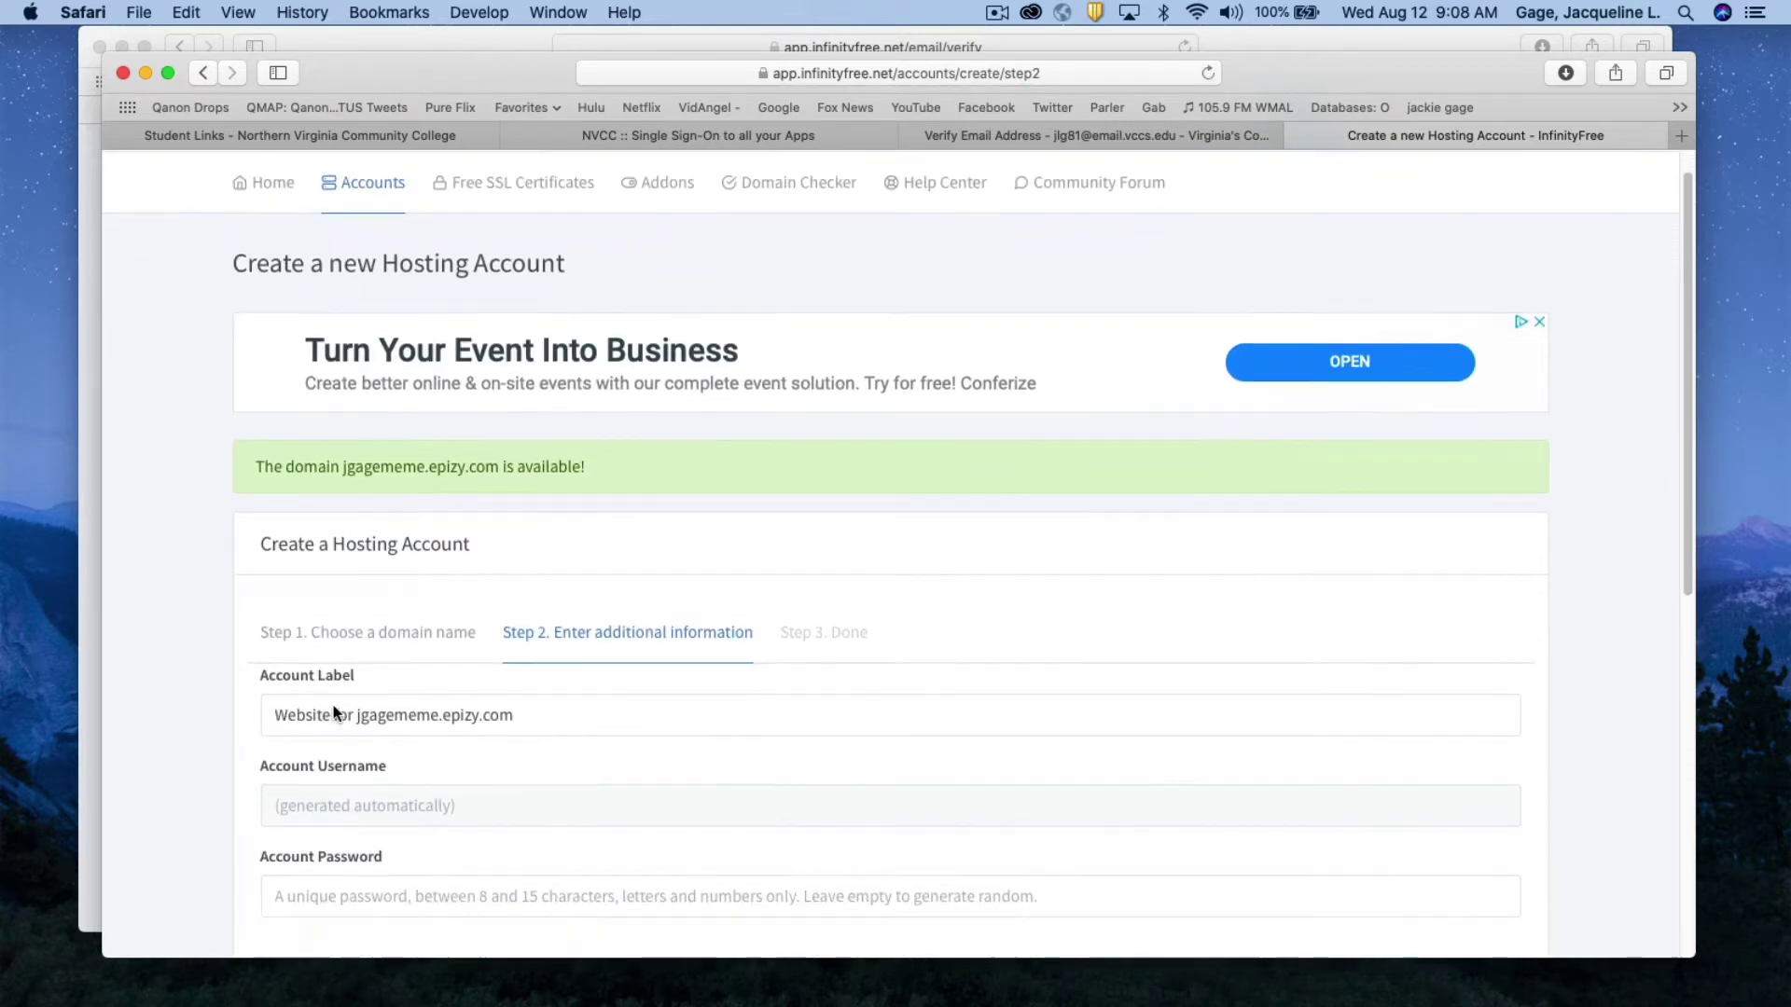
{"action": "scroll", "coordinate": [336, 714], "scroll_direction": "down", "scroll_amount": 2}
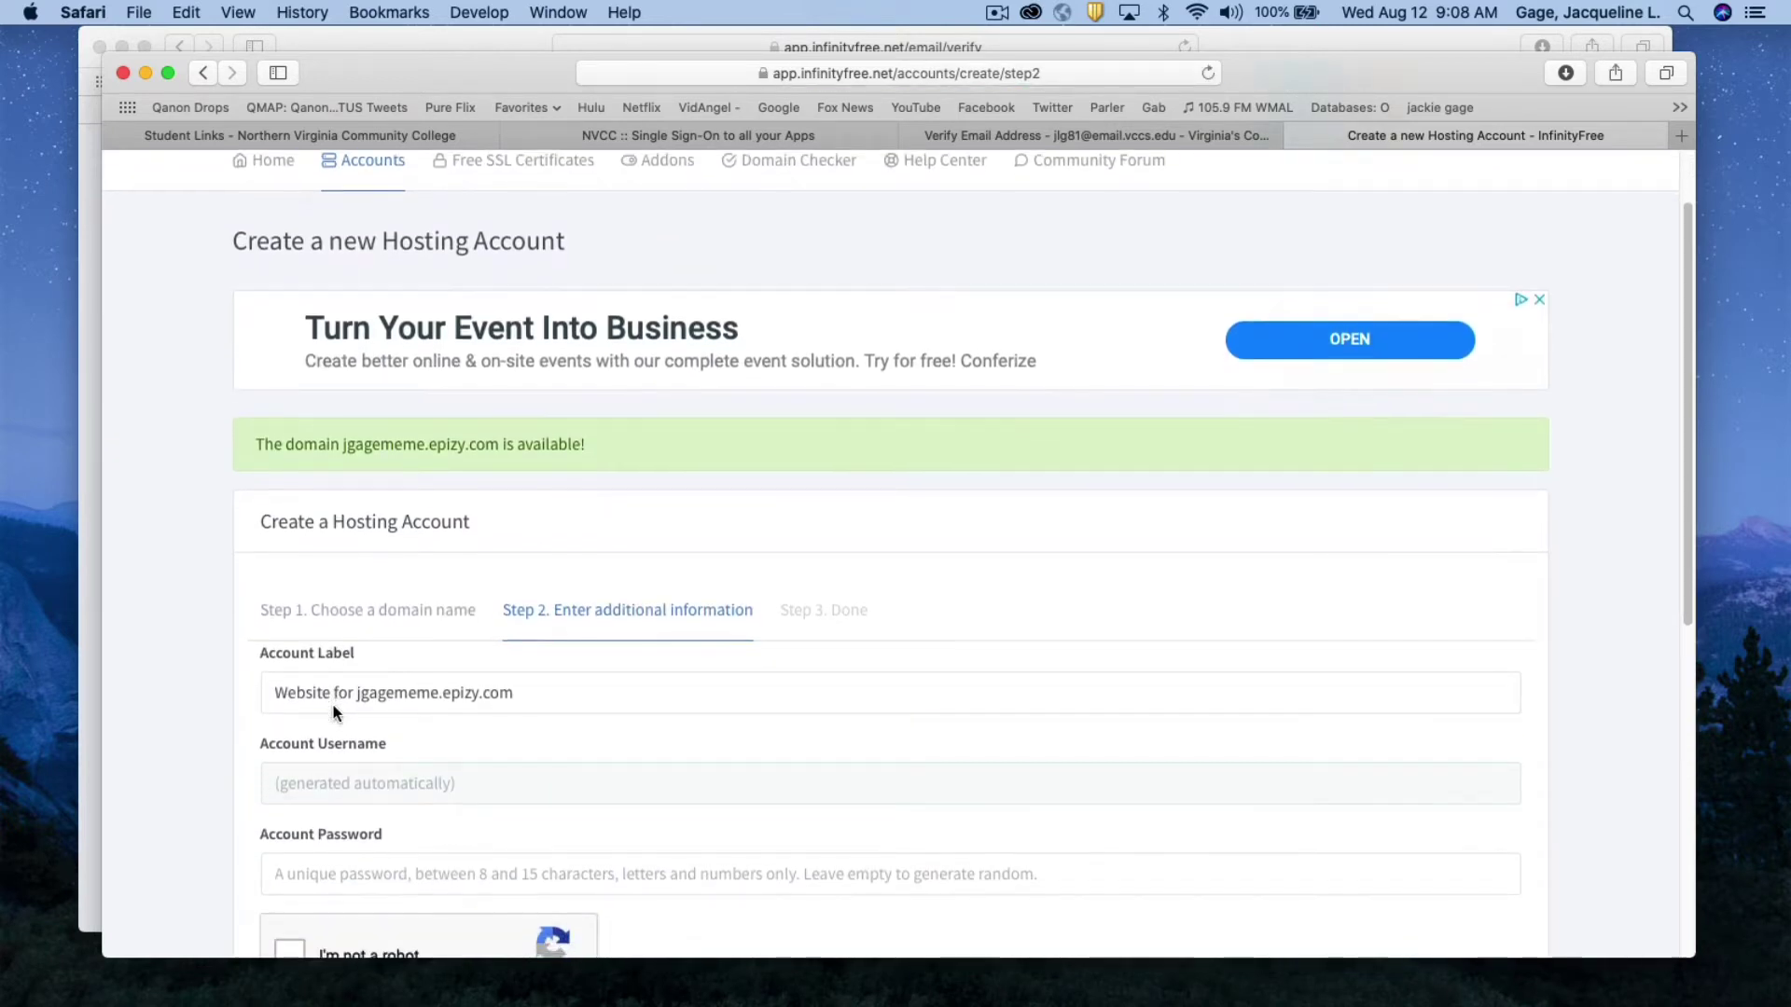
{"action": "scroll", "coordinate": [336, 714], "scroll_direction": "down", "scroll_amount": 1}
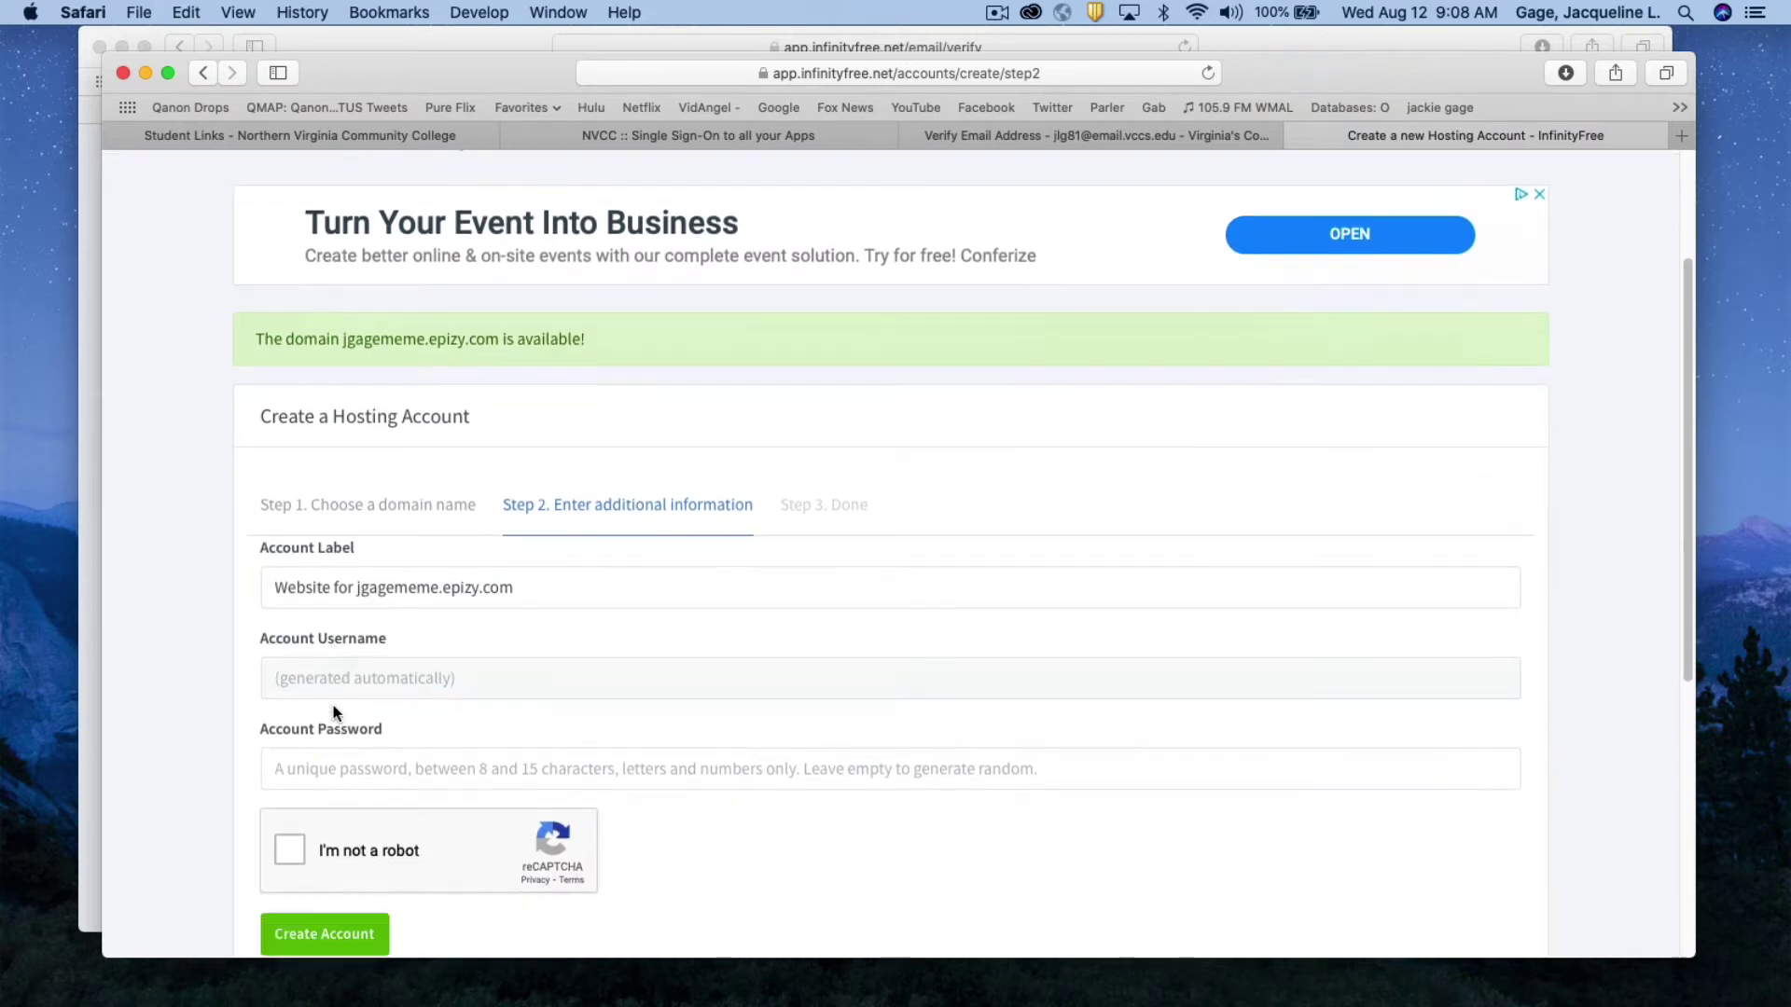
{"action": "left_click_drag", "start_coordinate": [514, 590], "coordinate": [252, 590]}
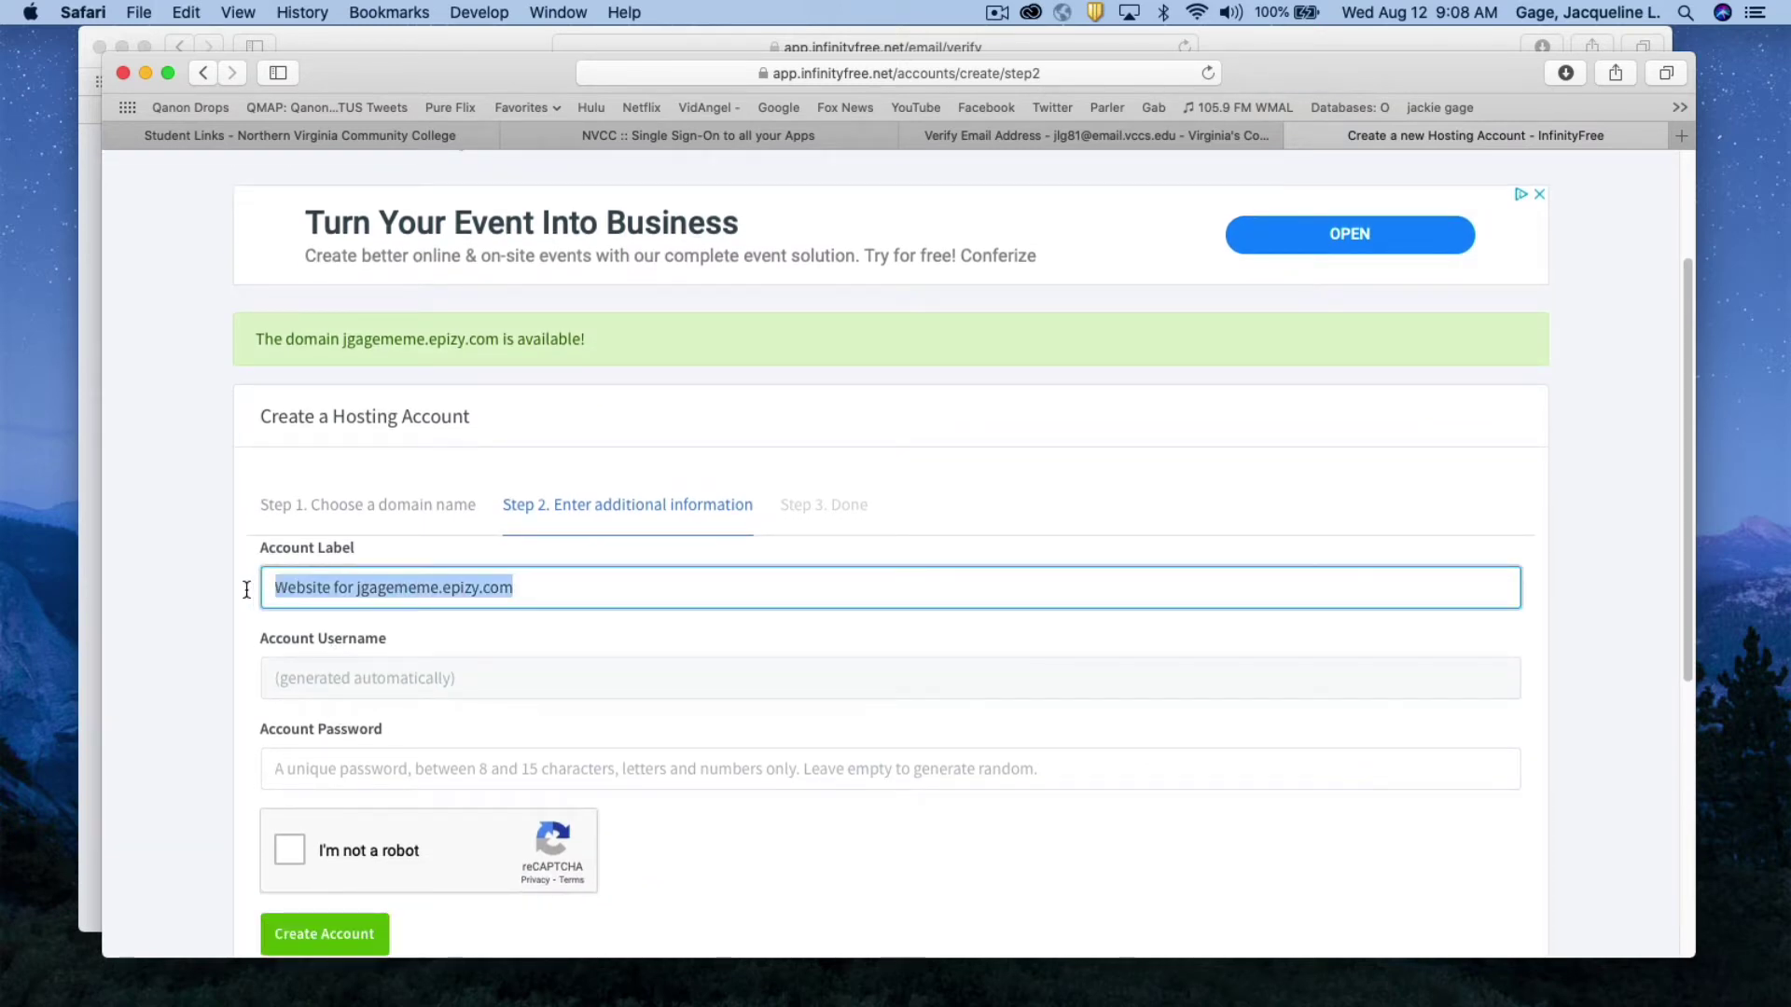
{"action": "left_click", "coordinate": [362, 681]}
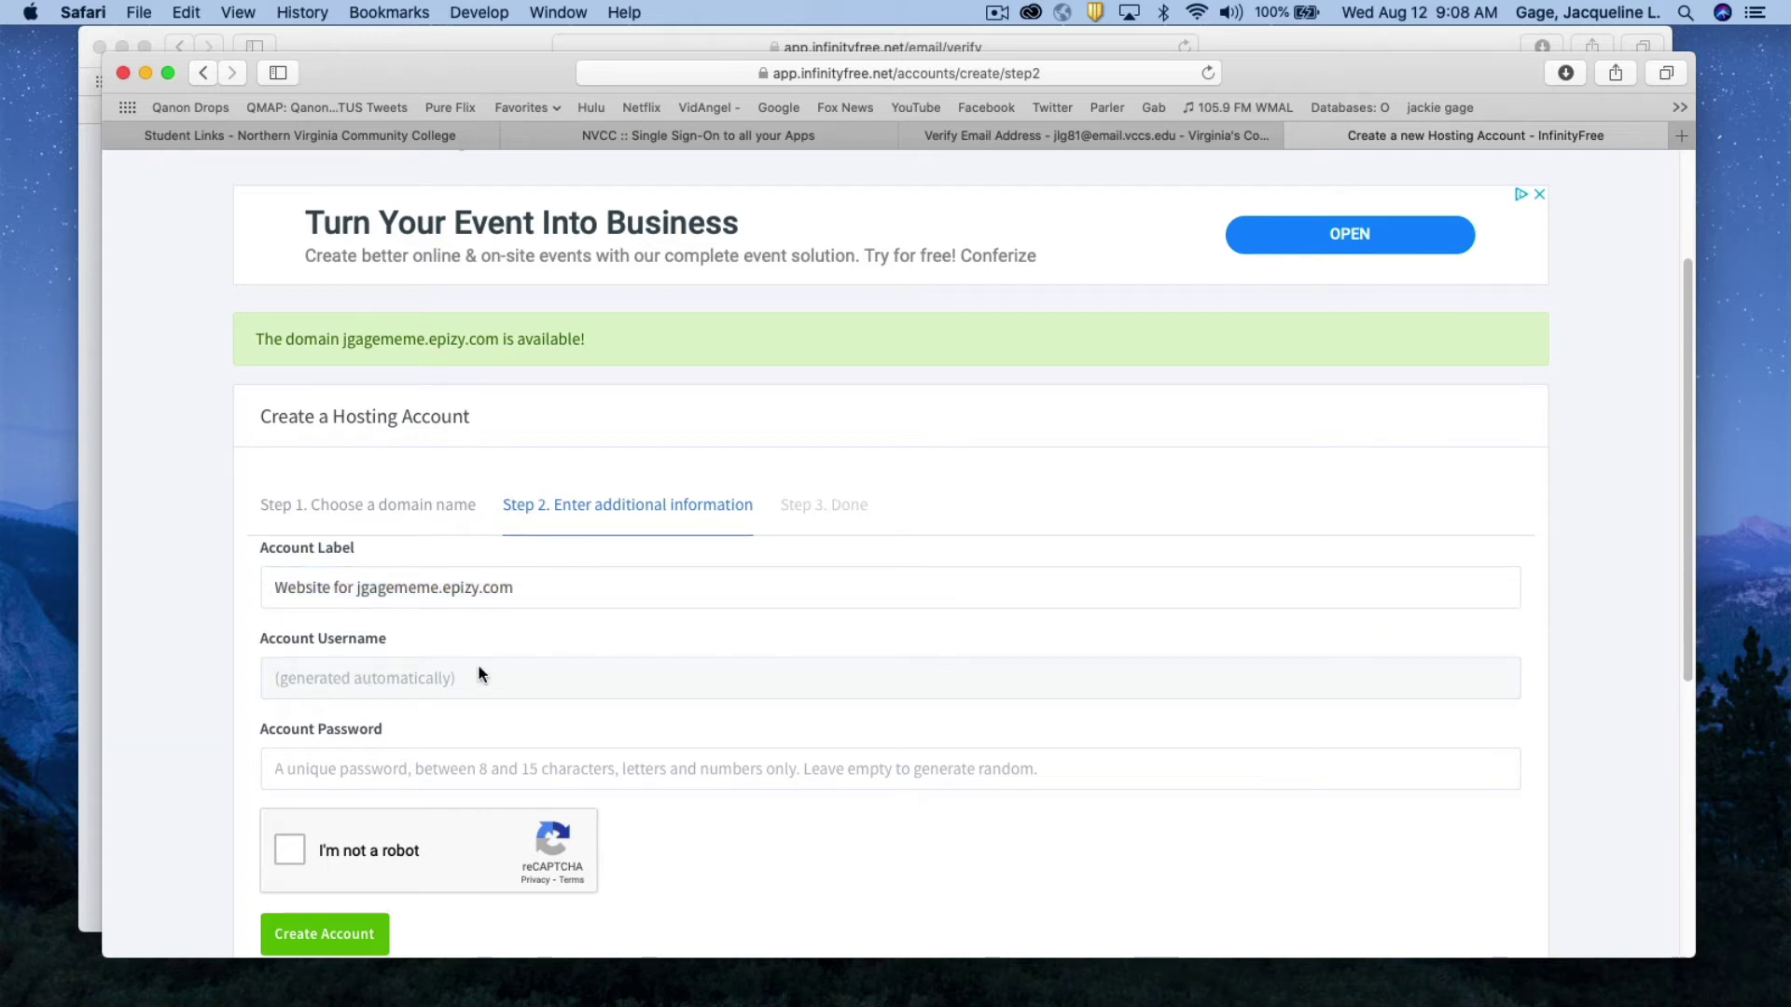
{"action": "scroll", "coordinate": [478, 673], "scroll_direction": "down", "scroll_amount": 2}
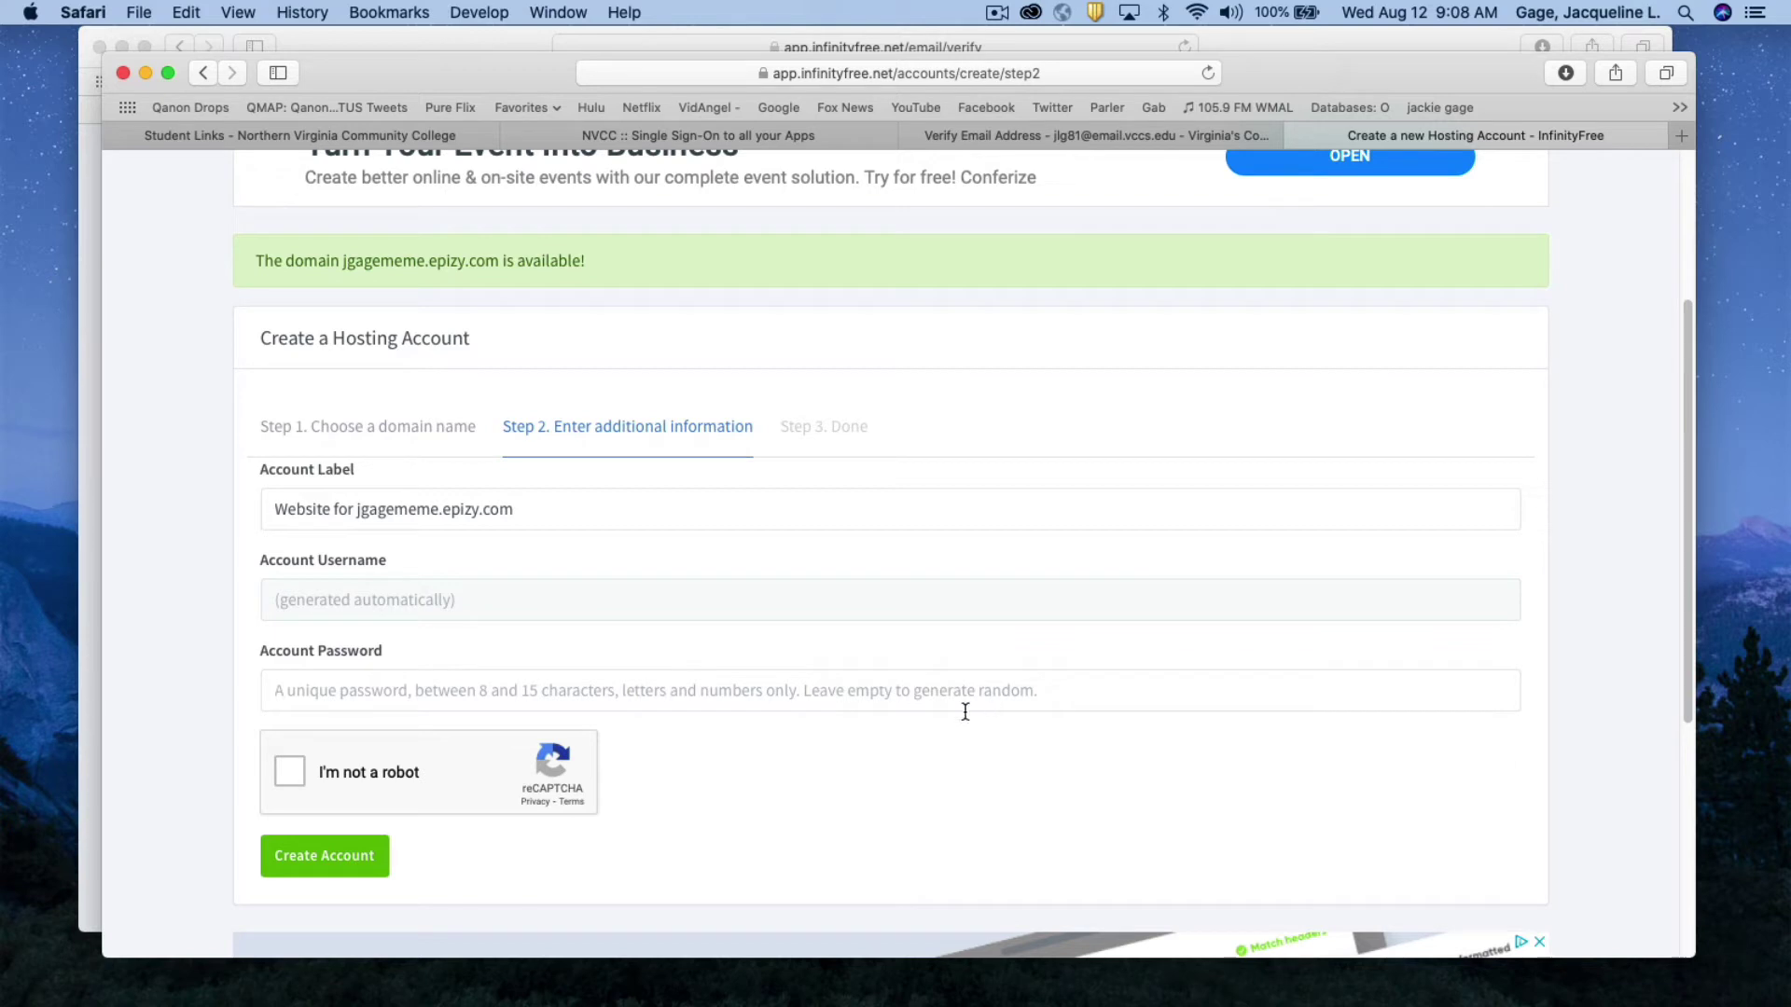
{"action": "left_click", "coordinate": [288, 774]}
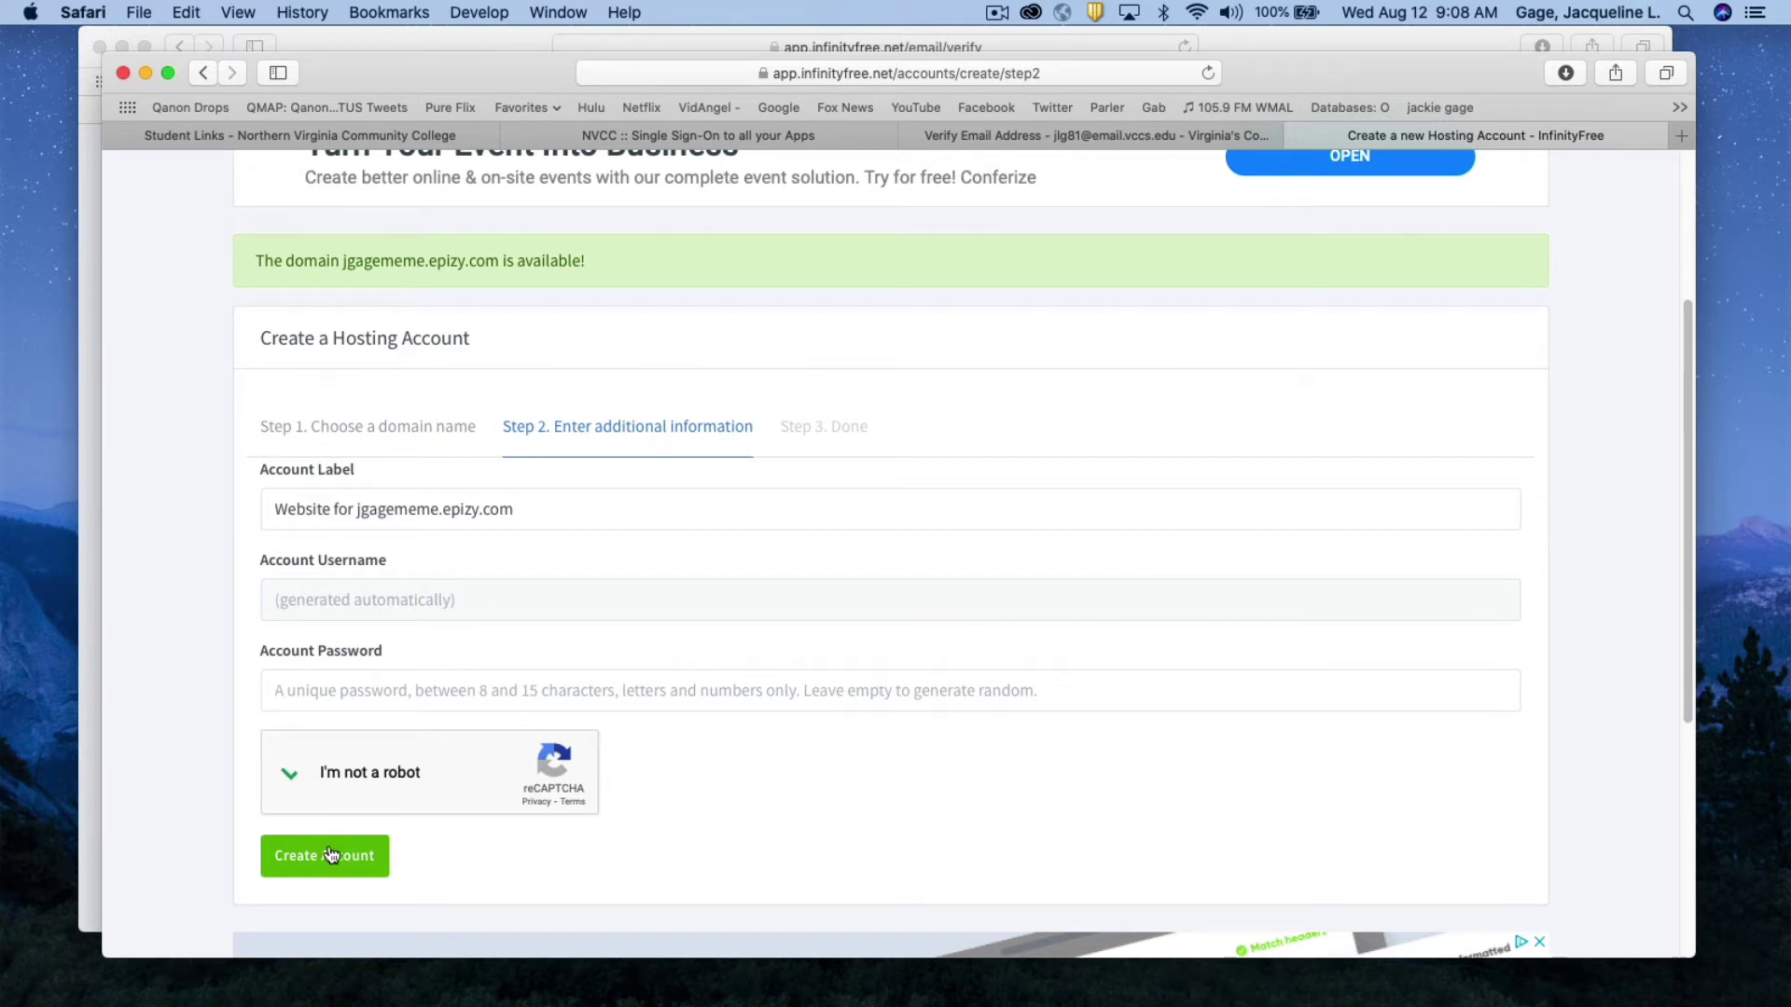
{"action": "left_click", "coordinate": [324, 688]}
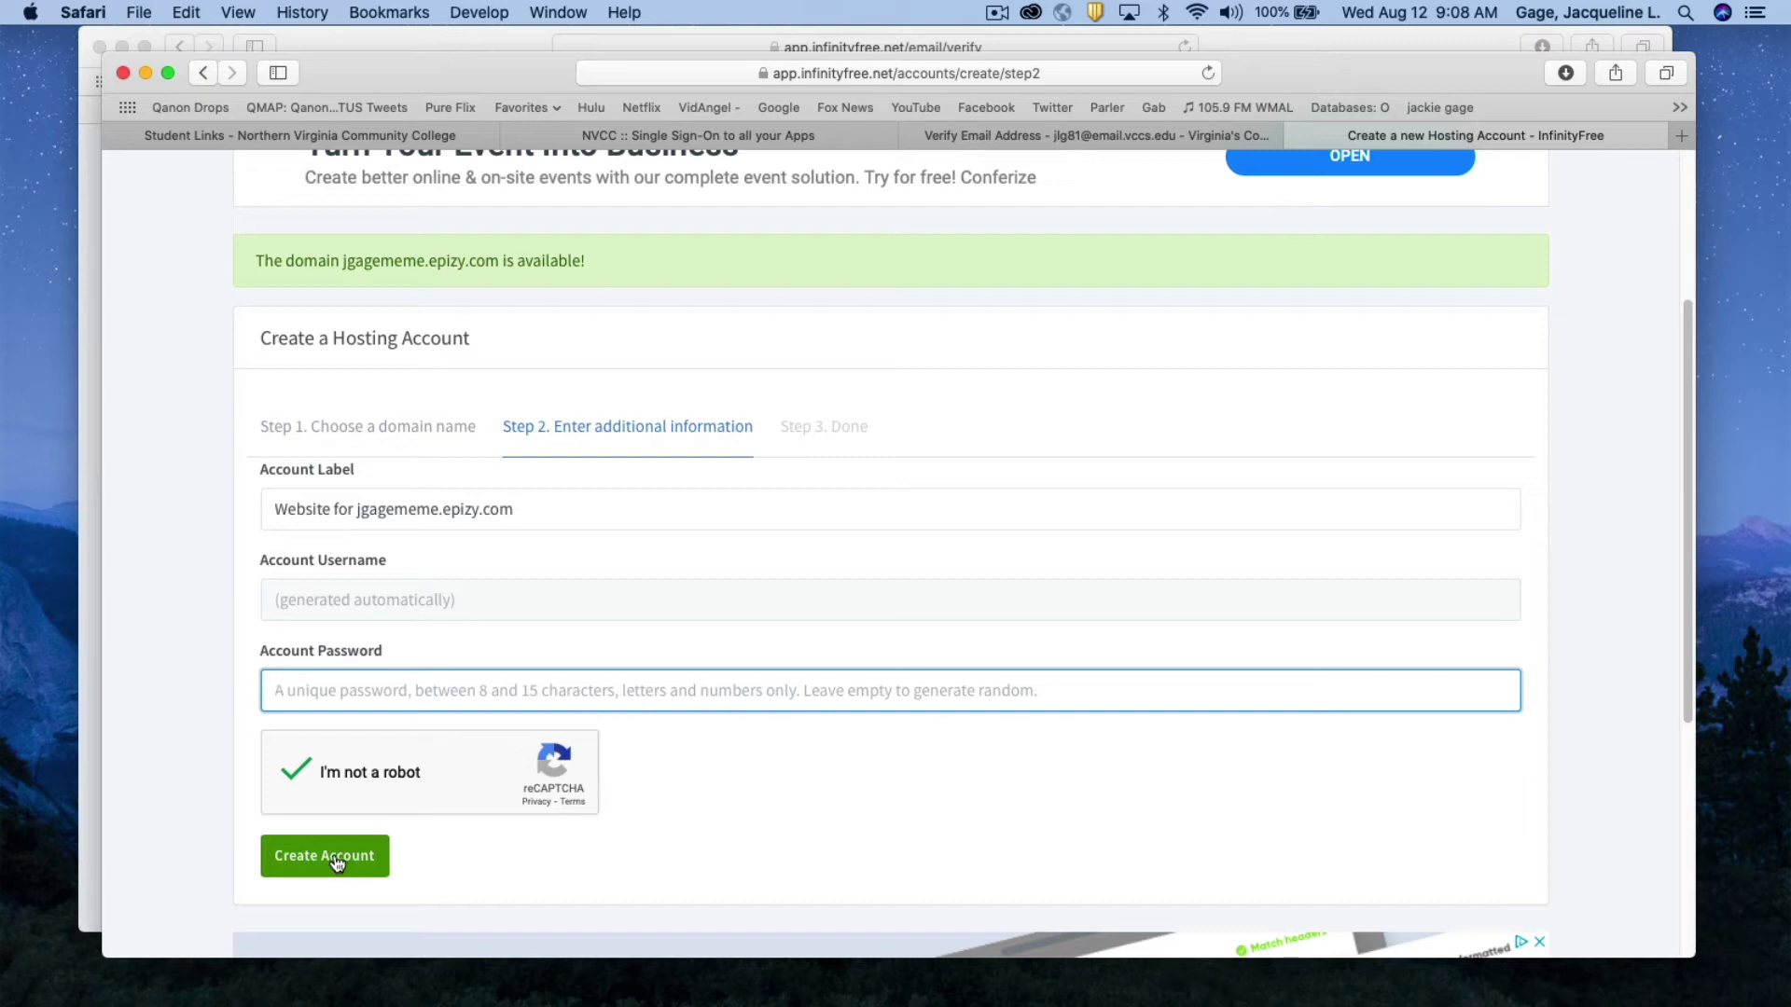
Step: Create the account, select the generated username, then open the control panel and approve service emails
{"action": "left_click", "coordinate": [325, 856]}
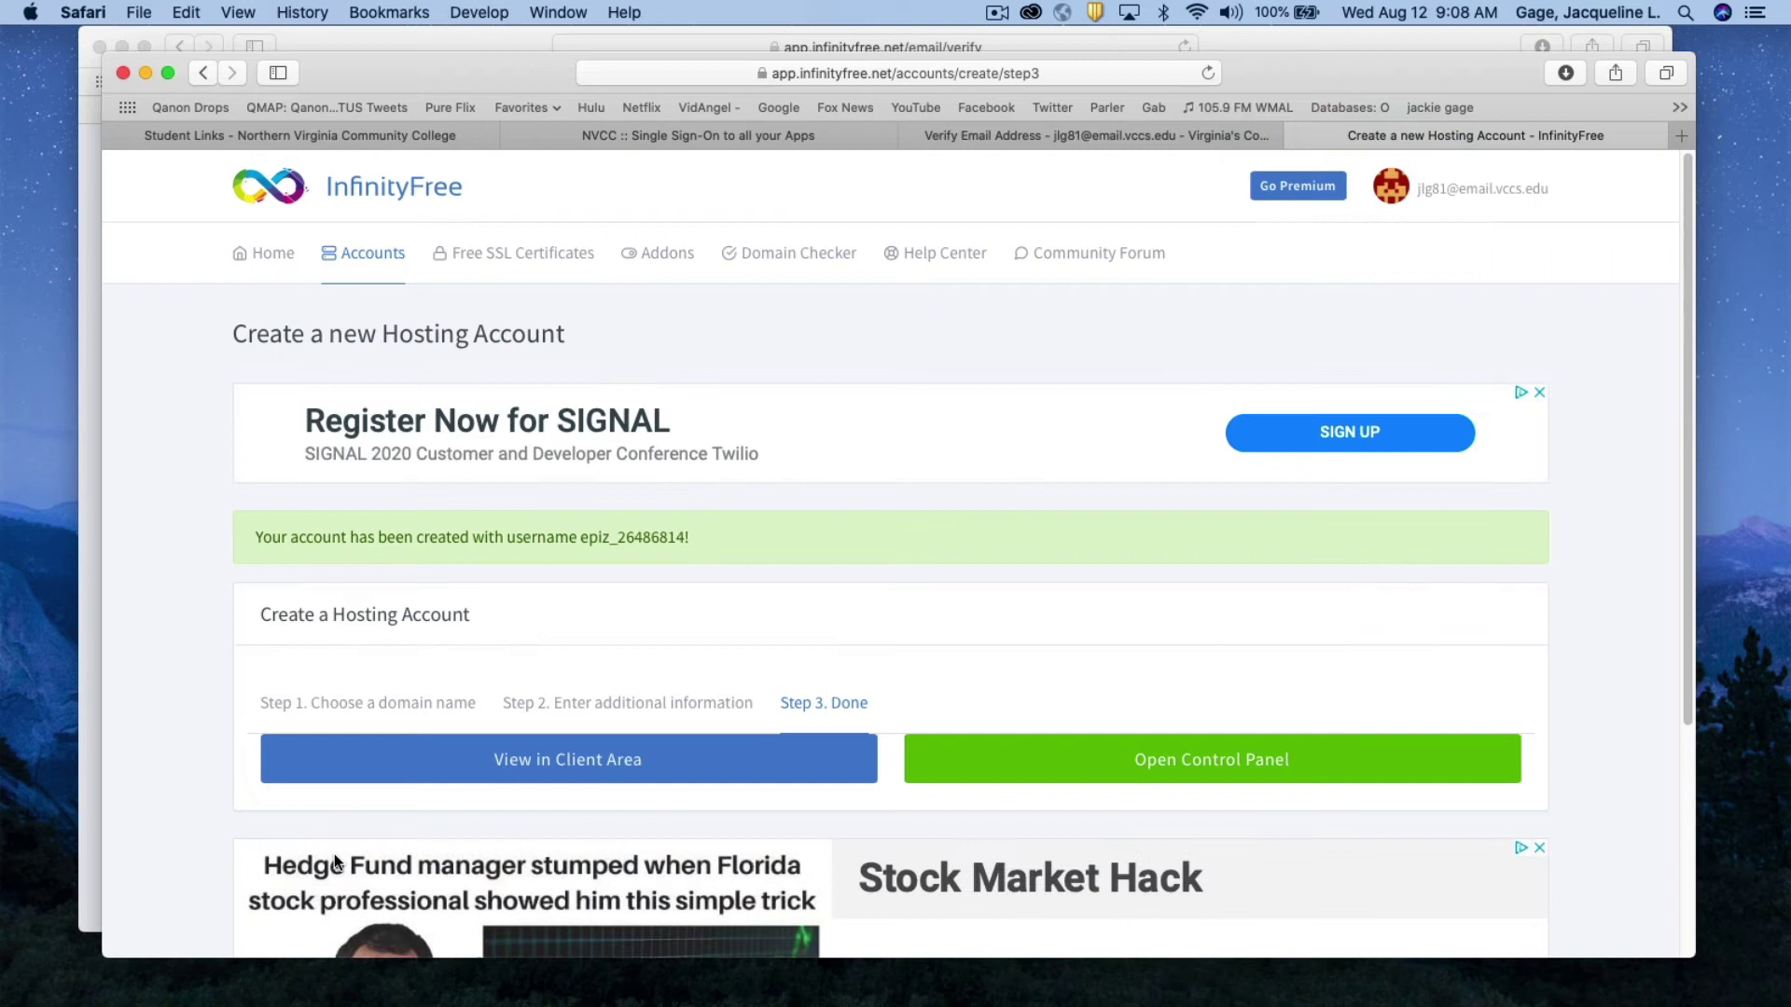
{"action": "left_click_drag", "start_coordinate": [695, 537], "coordinate": [496, 532]}
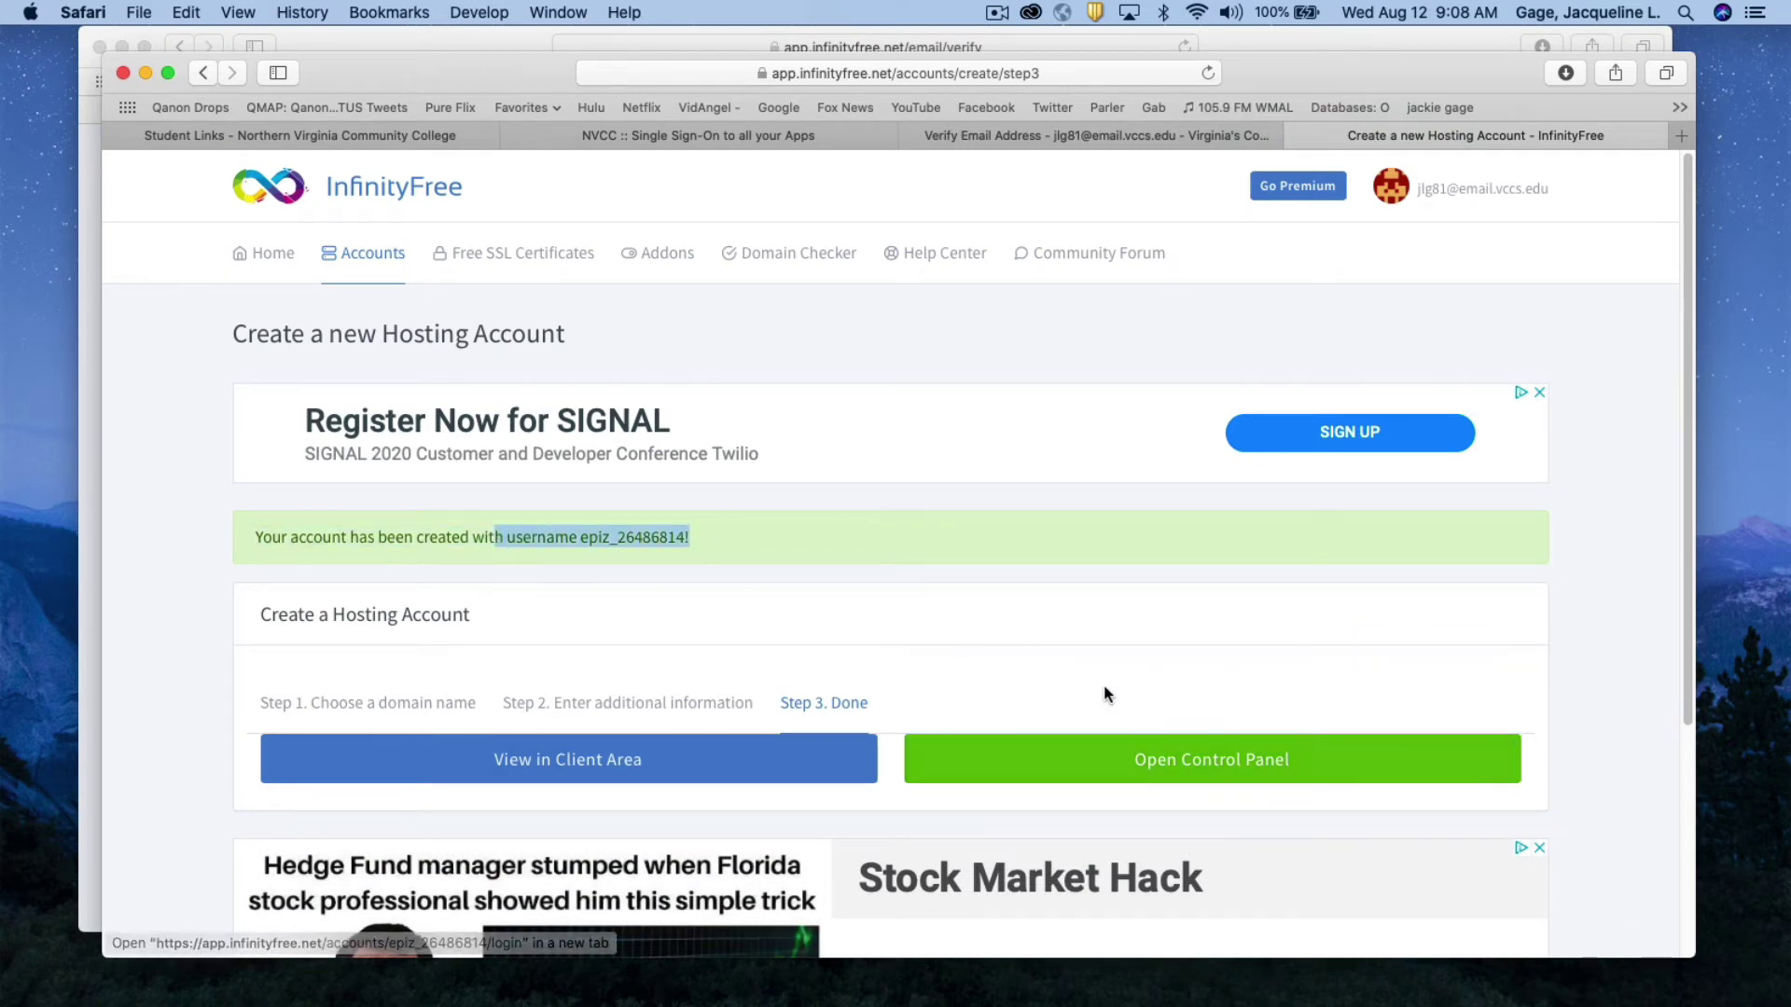
{"action": "left_click", "coordinate": [1197, 751]}
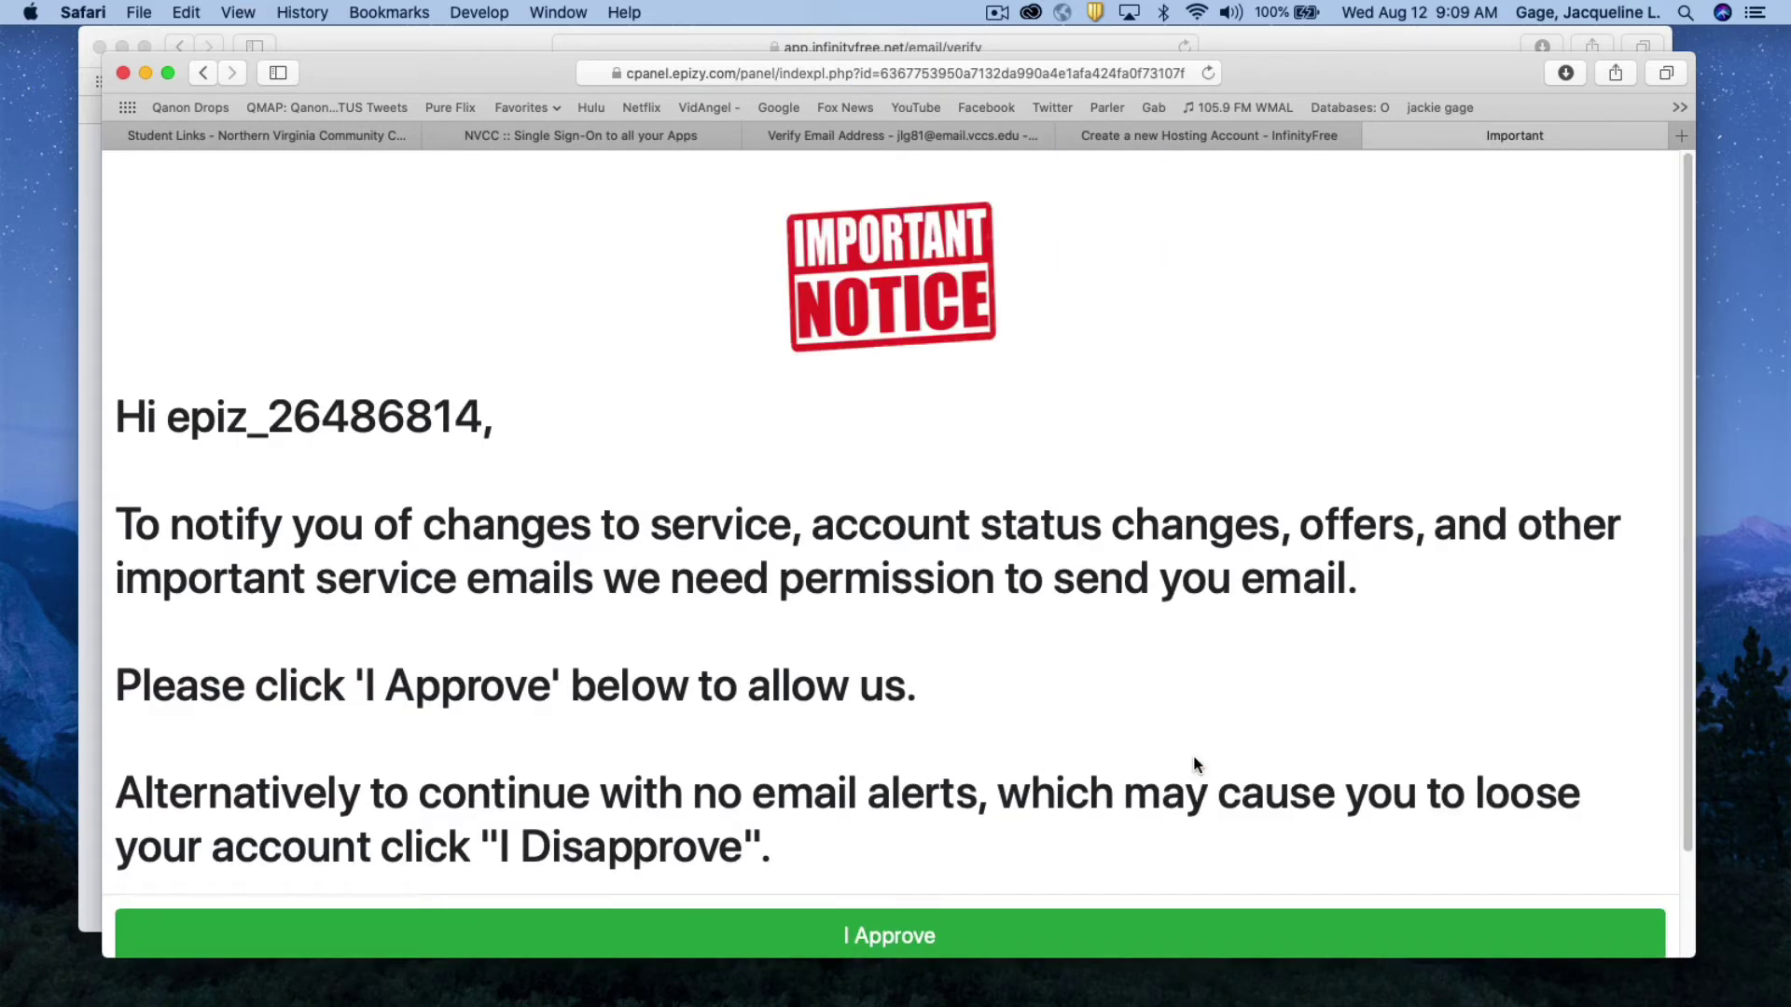
{"action": "scroll", "coordinate": [1196, 764], "scroll_direction": "down", "scroll_amount": 3}
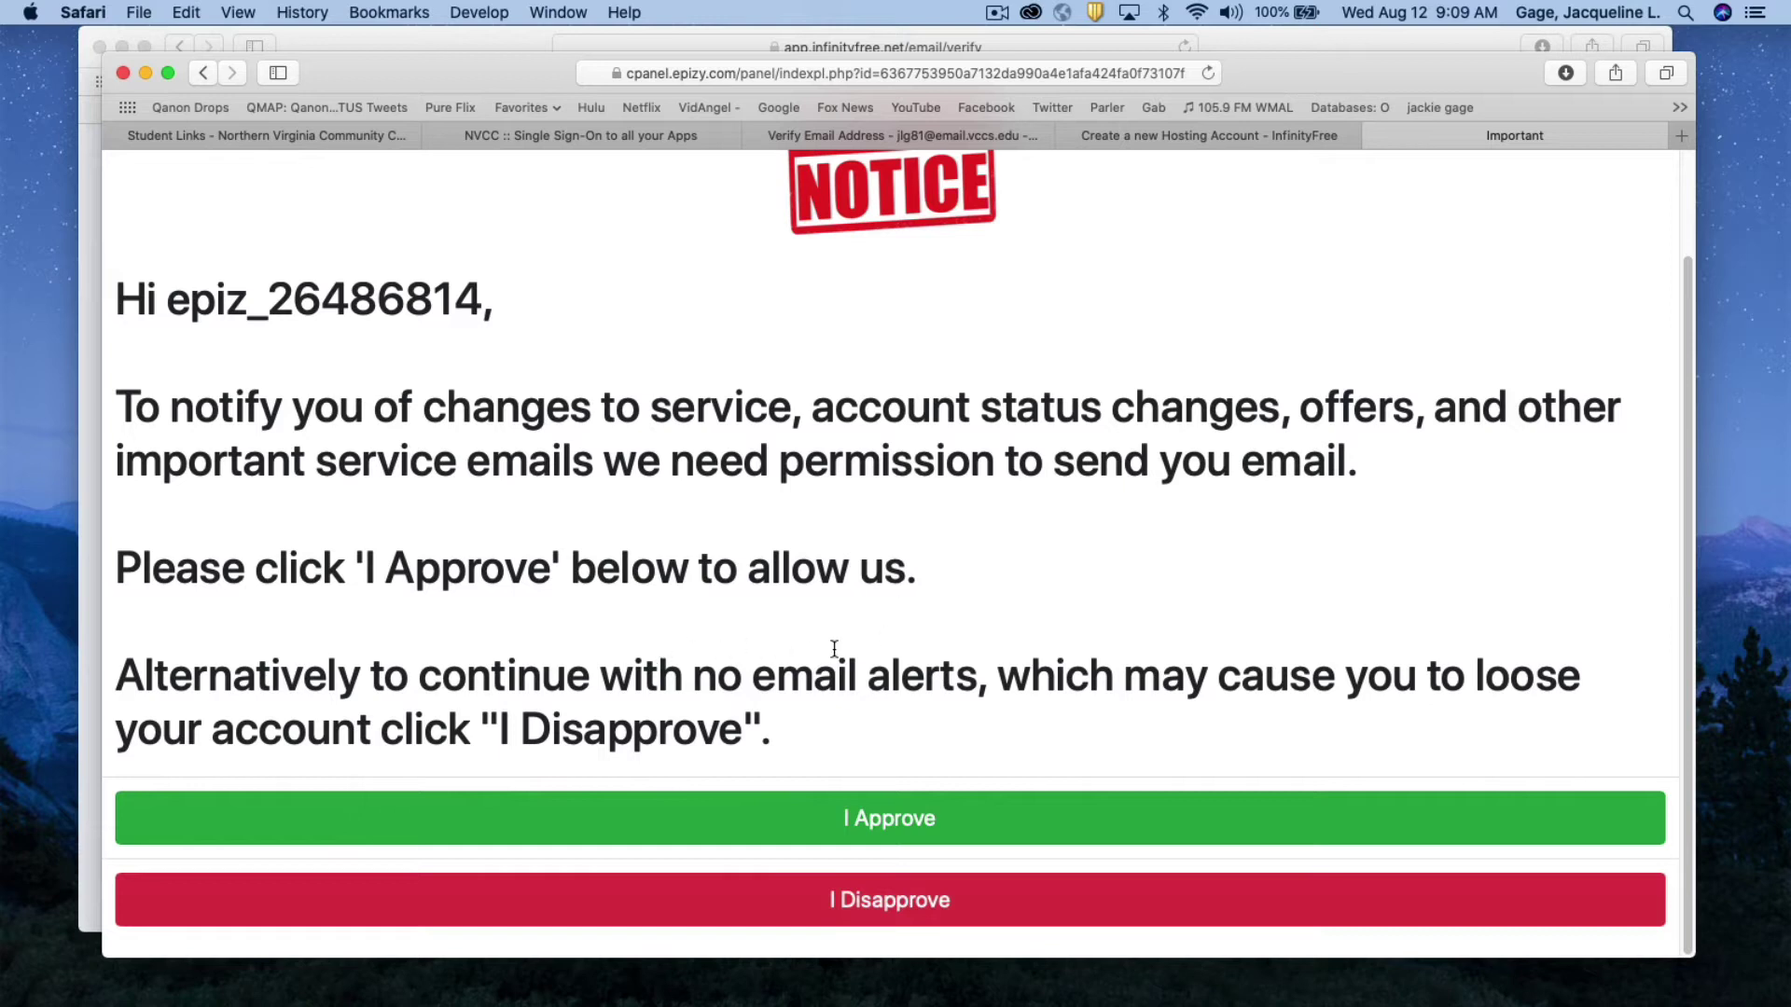
{"action": "left_click", "coordinate": [884, 826]}
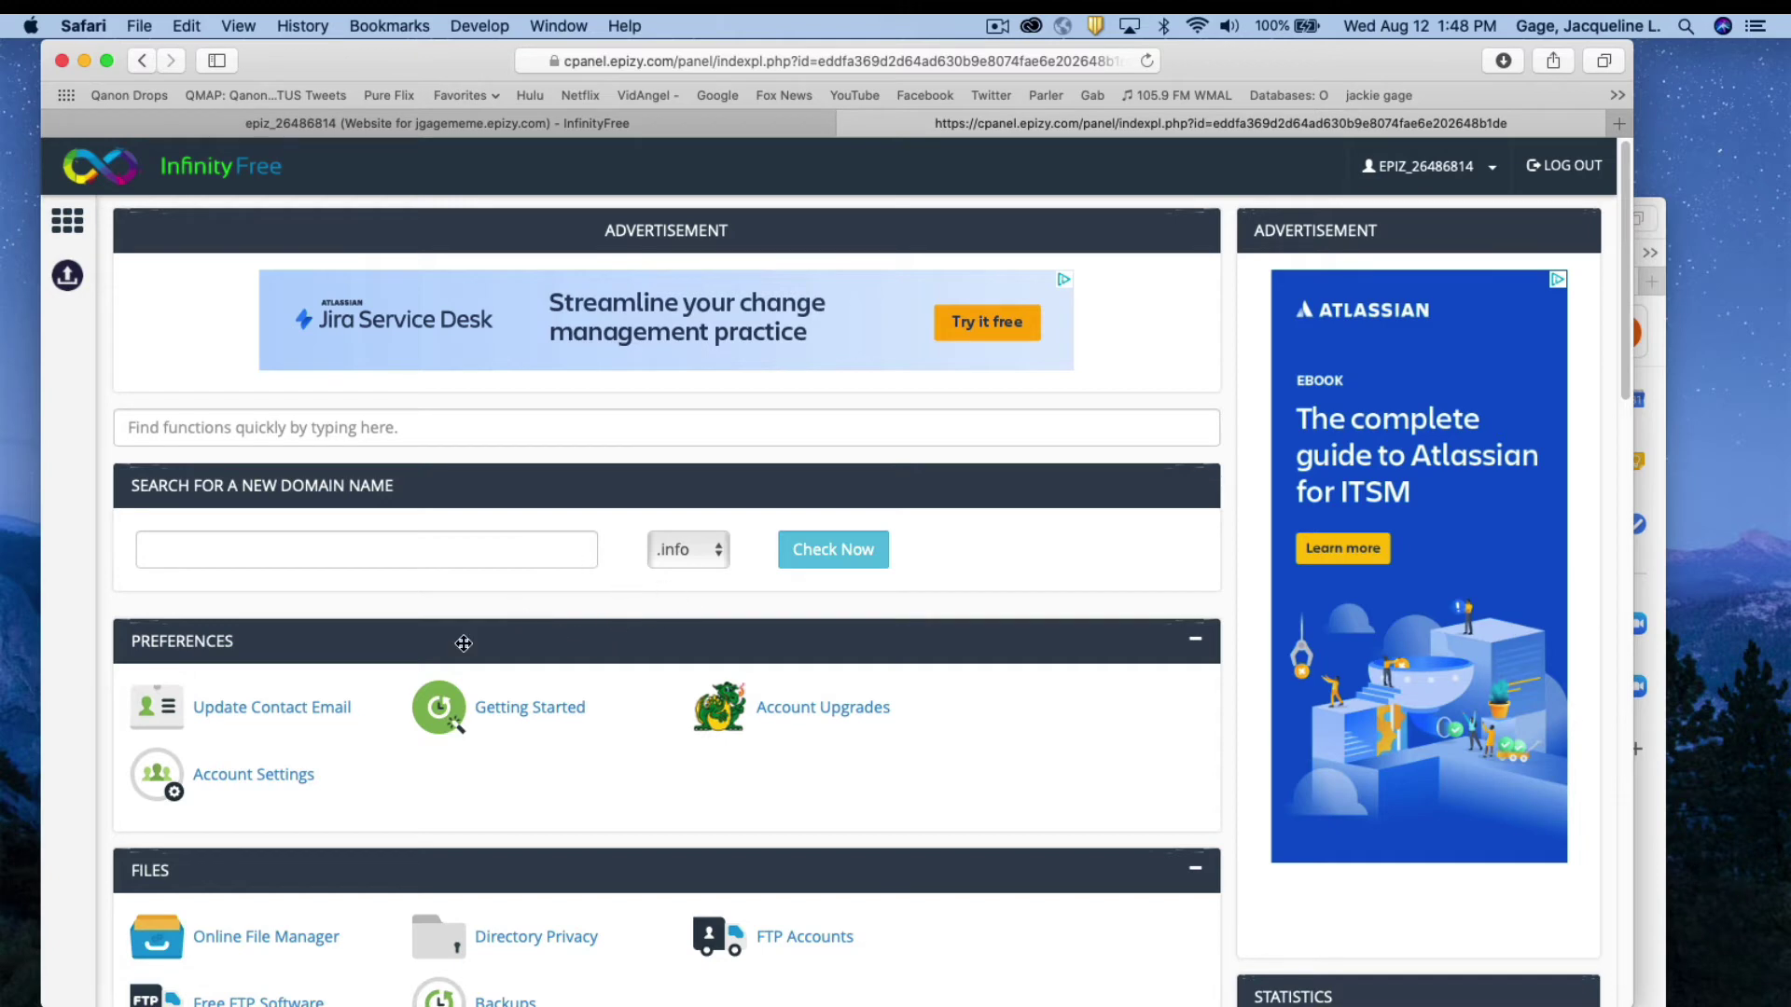
Step: Scroll through the control panel's Files, Databases, Domains and Email sections, then back to the top
{"action": "scroll", "coordinate": [476, 667], "scroll_direction": "down", "scroll_amount": 3}
{"action": "scroll", "coordinate": [477, 672], "scroll_direction": "down", "scroll_amount": 8}
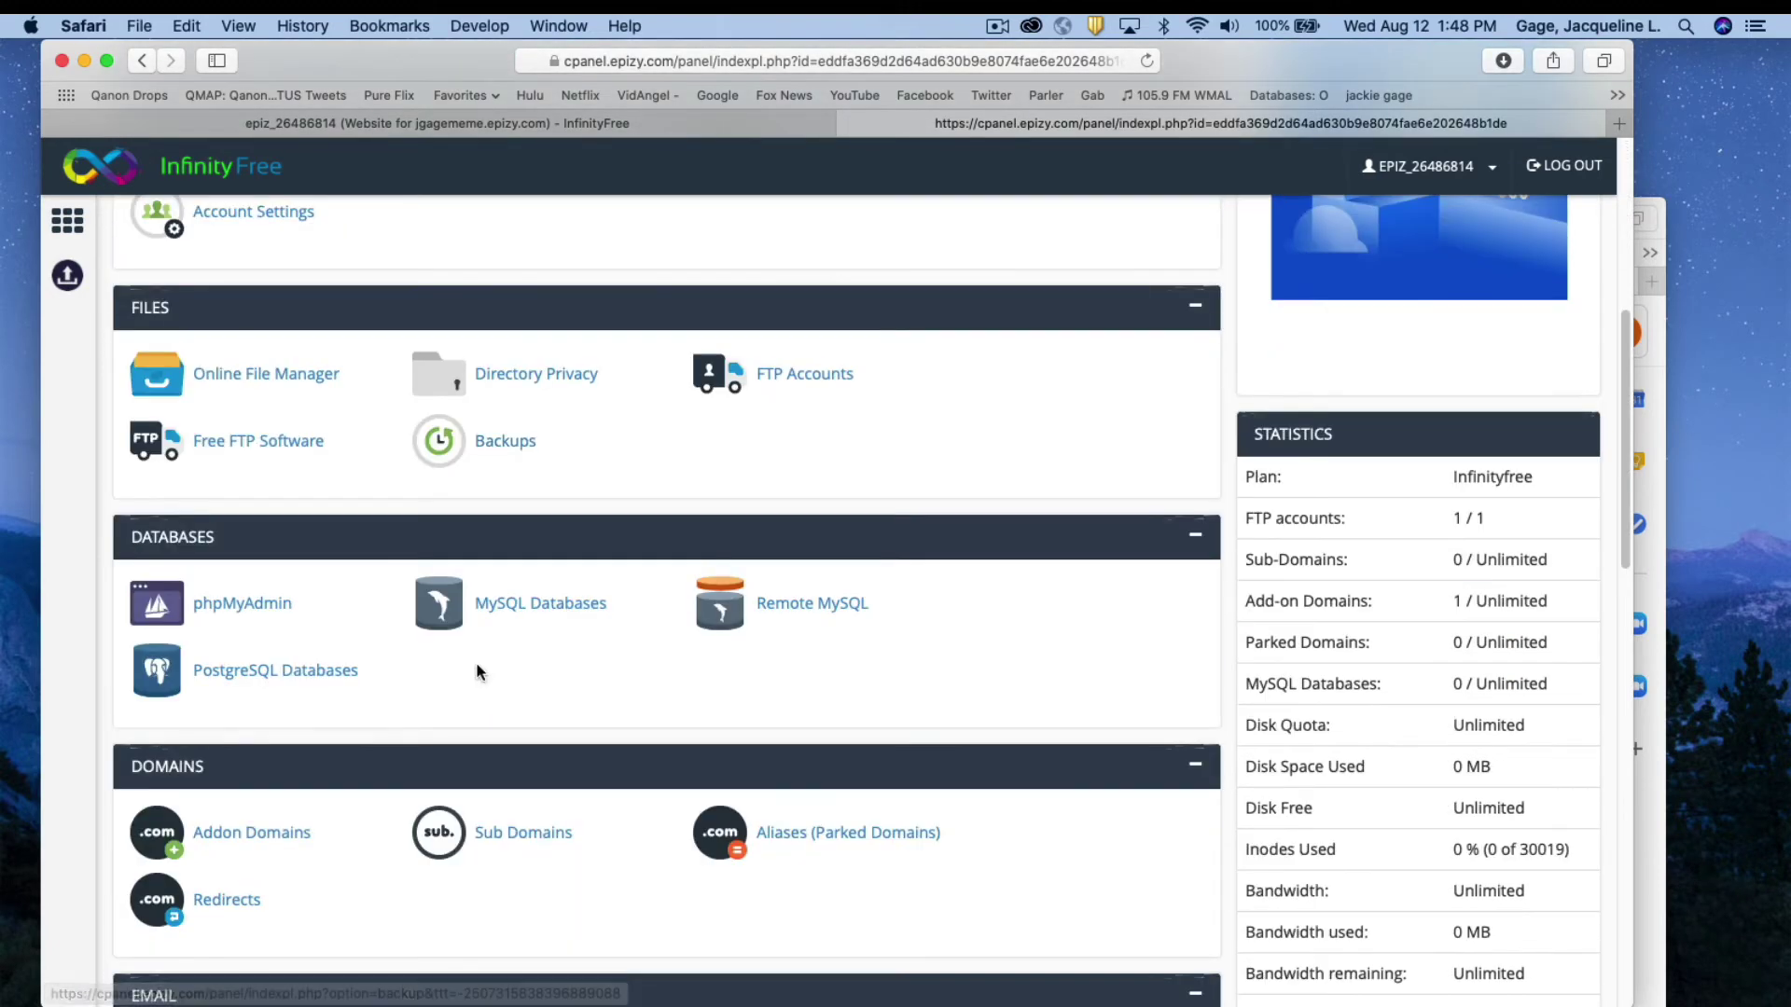
{"action": "scroll", "coordinate": [477, 672], "scroll_direction": "down", "scroll_amount": 4}
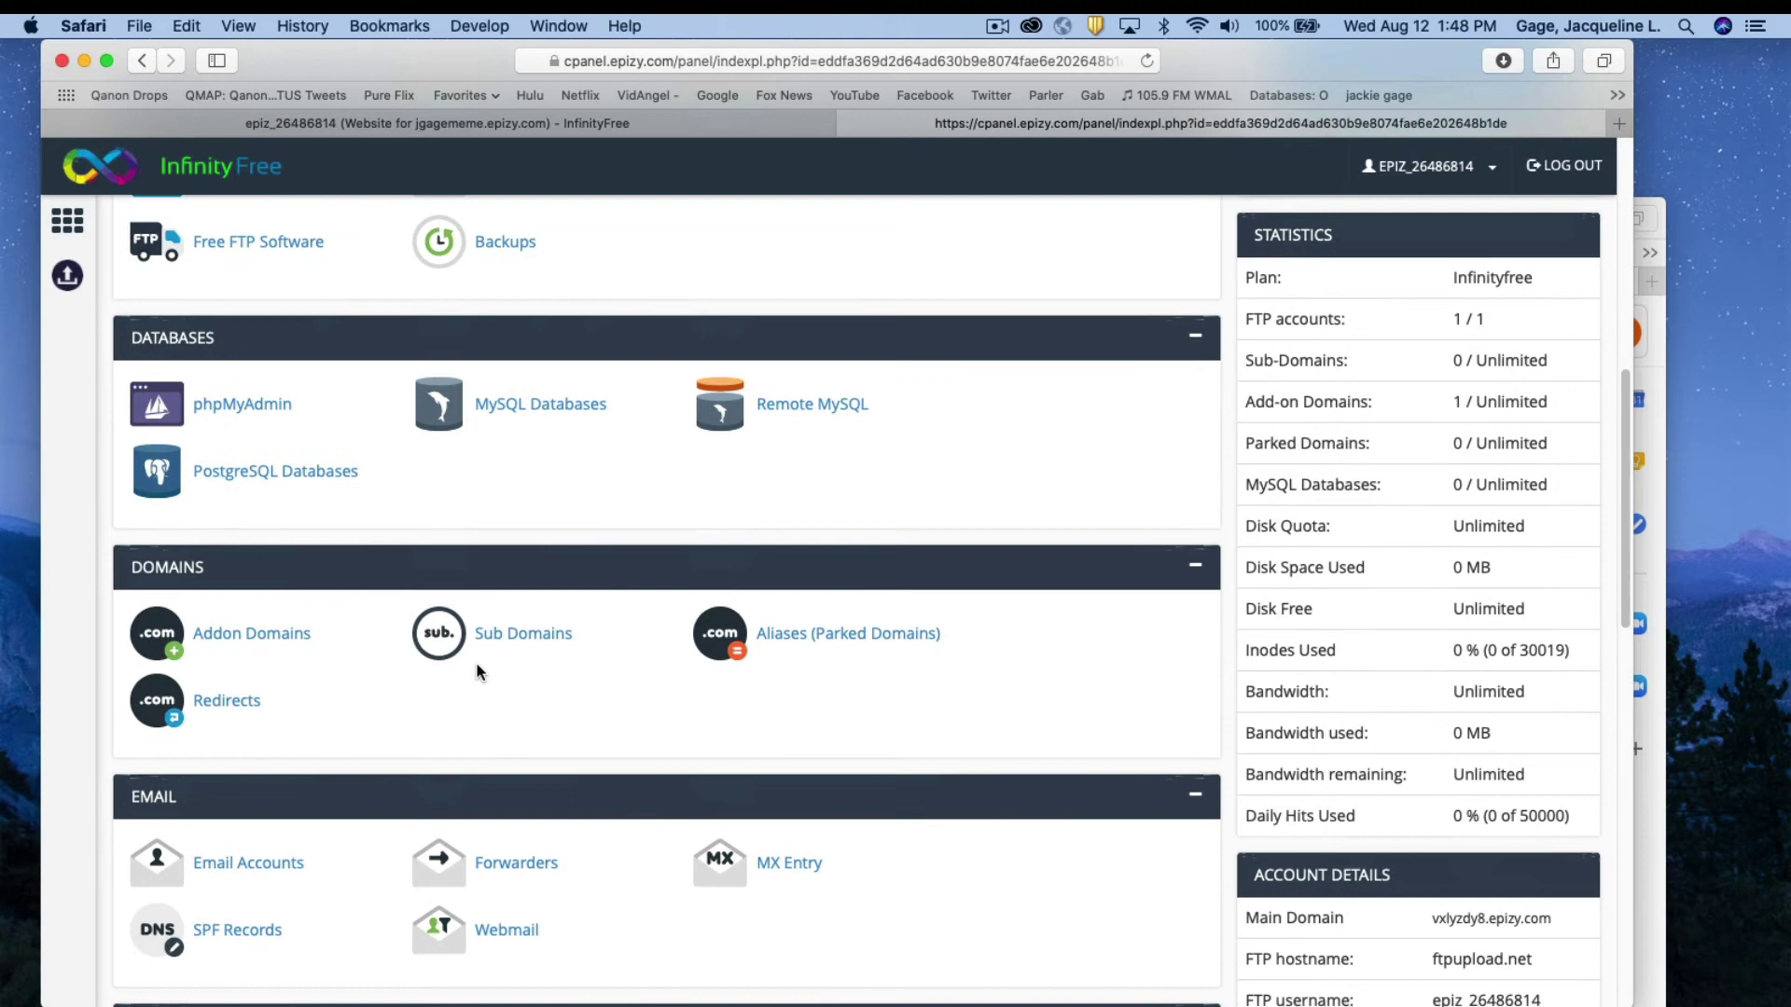
{"action": "scroll", "coordinate": [476, 672], "scroll_direction": "up", "scroll_amount": 15}
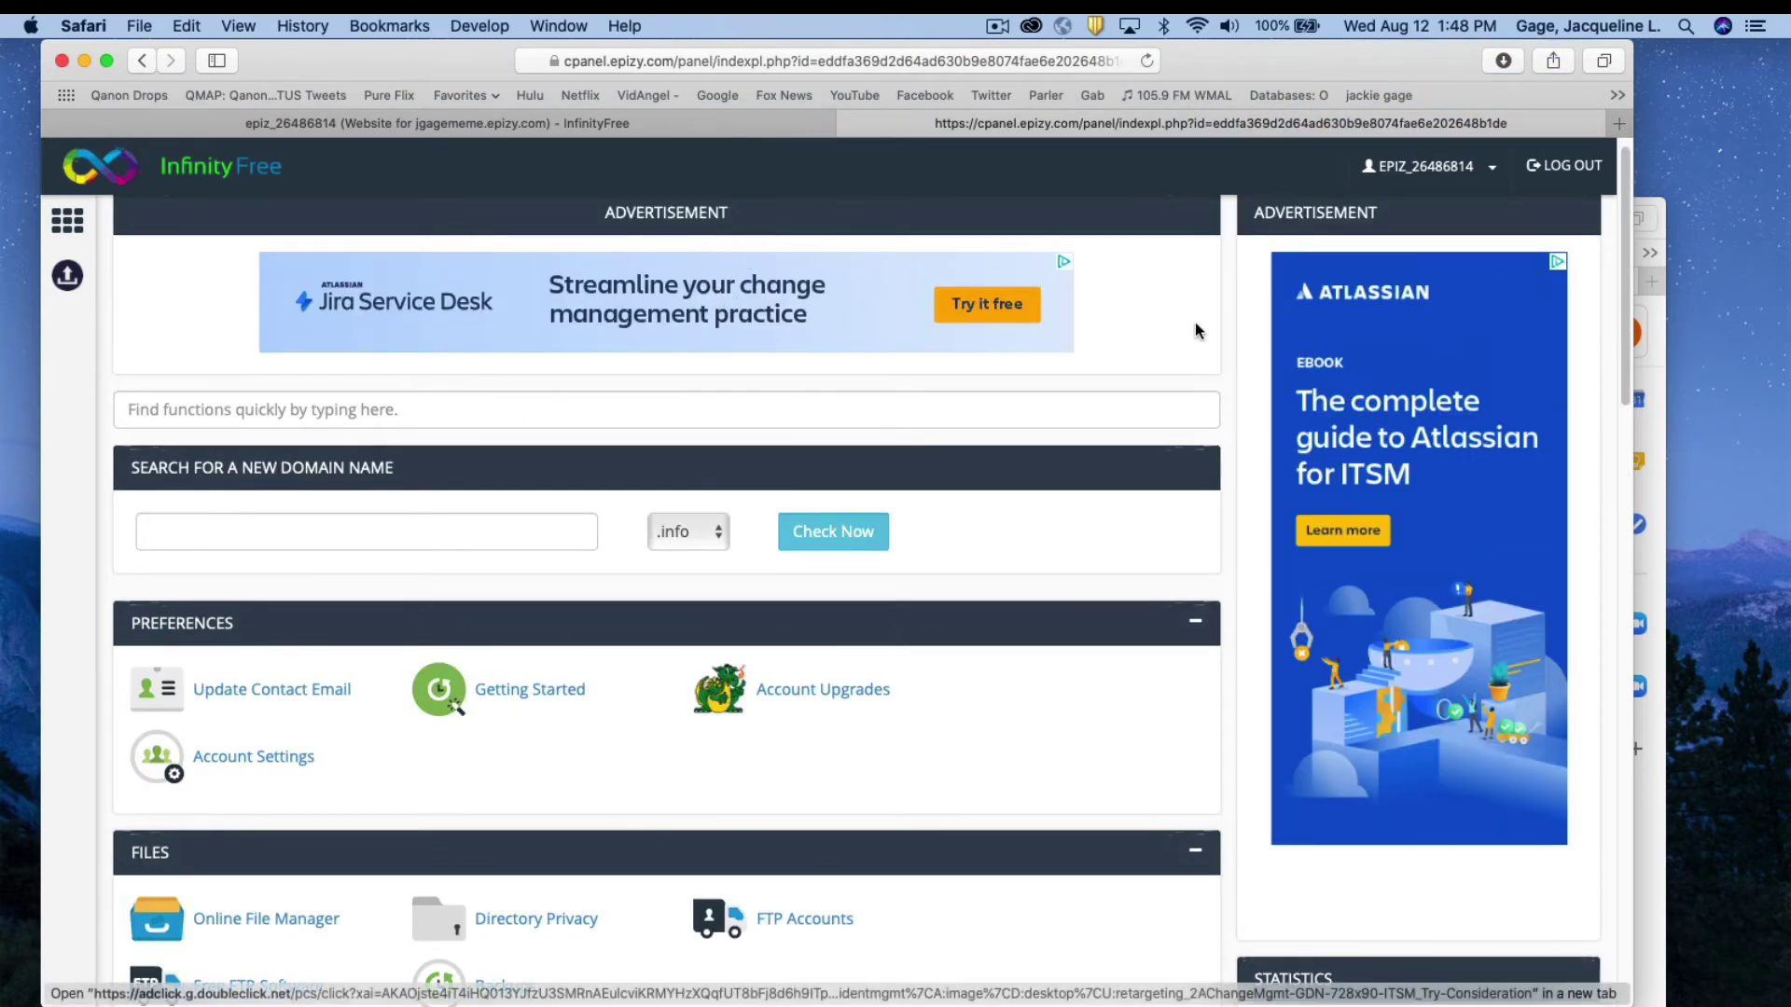
Step: Read the account-created email in Gmail, highlighting that the password is in the client area
{"action": "left_click", "coordinate": [1658, 550]}
{"action": "left_click_drag", "start_coordinate": [429, 223], "coordinate": [380, 106]}
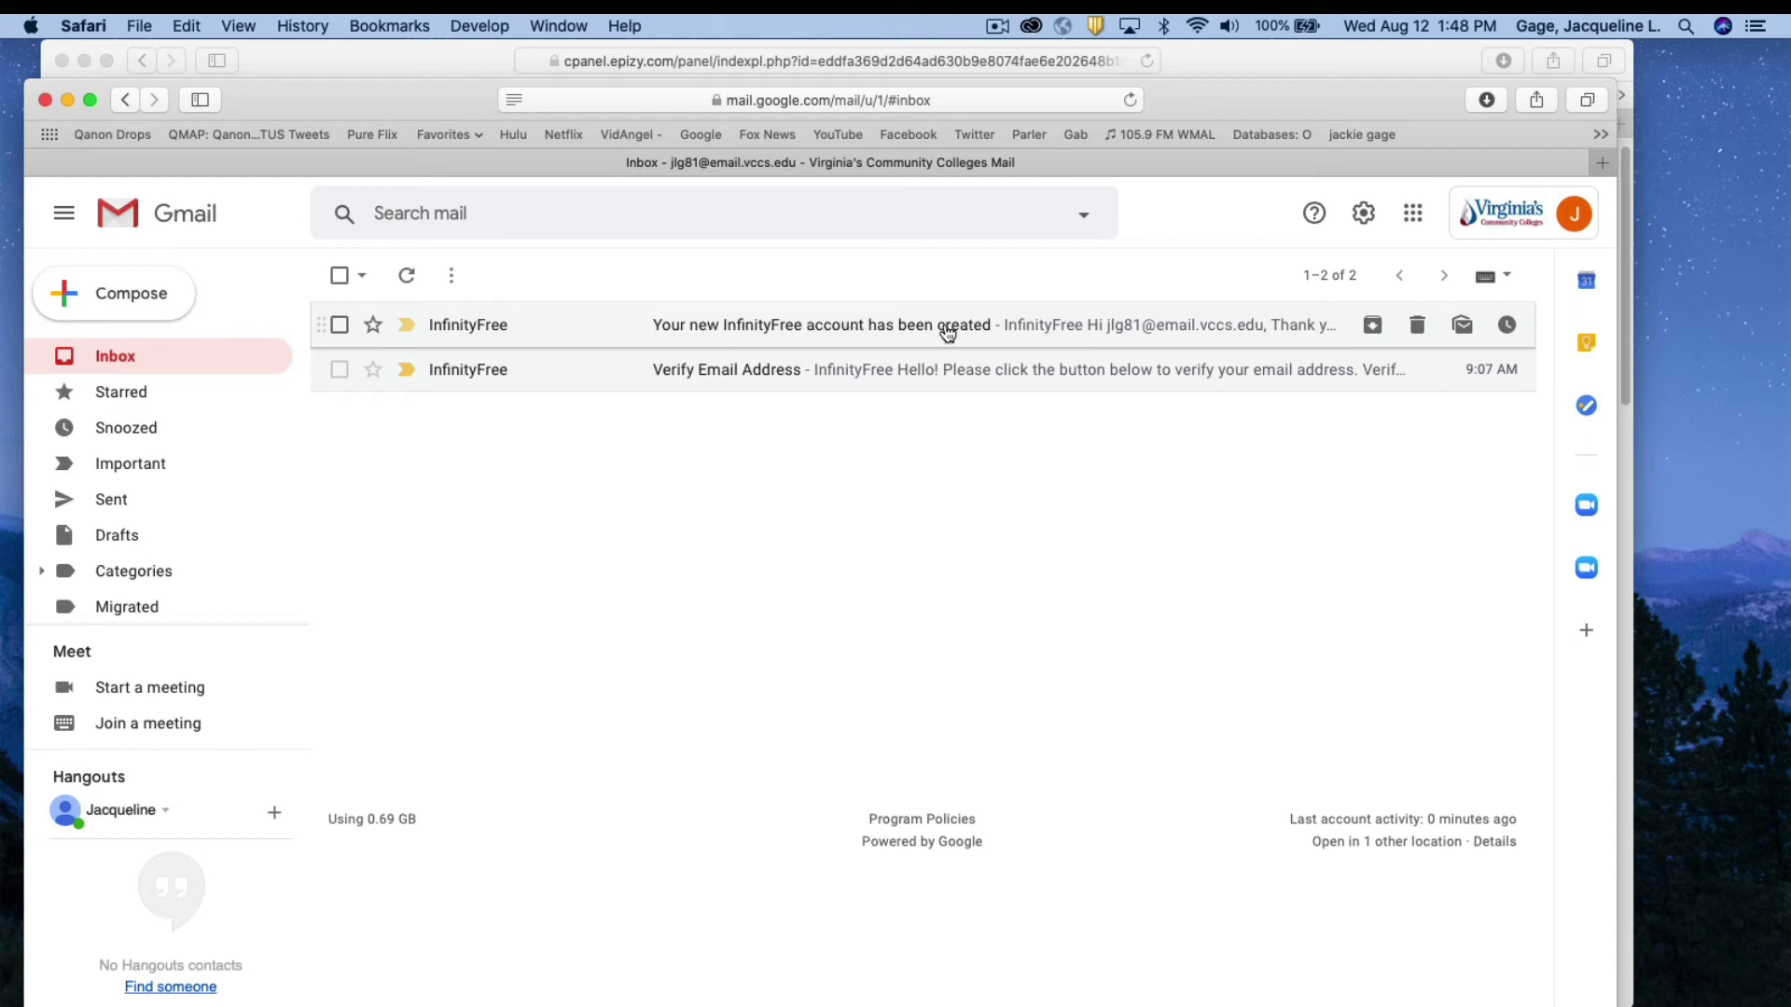
{"action": "left_click", "coordinate": [617, 333]}
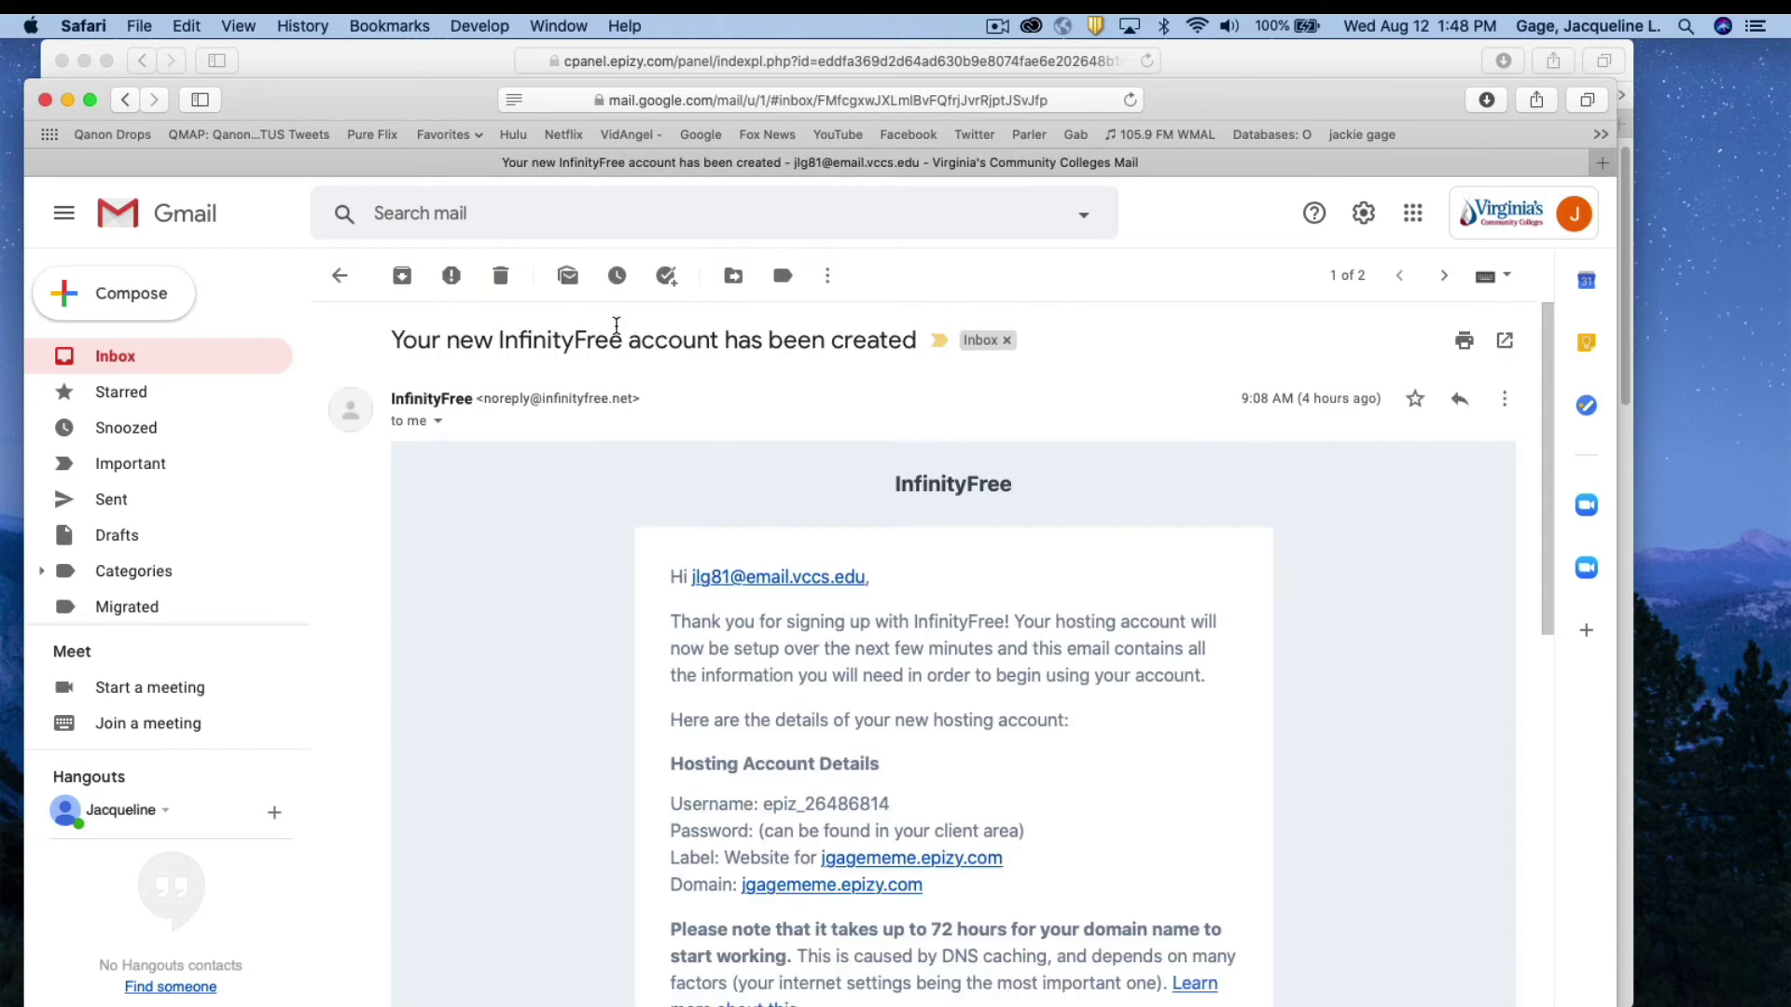
{"action": "scroll", "coordinate": [681, 664], "scroll_direction": "down", "scroll_amount": 2}
{"action": "scroll", "coordinate": [681, 664], "scroll_direction": "down", "scroll_amount": 2}
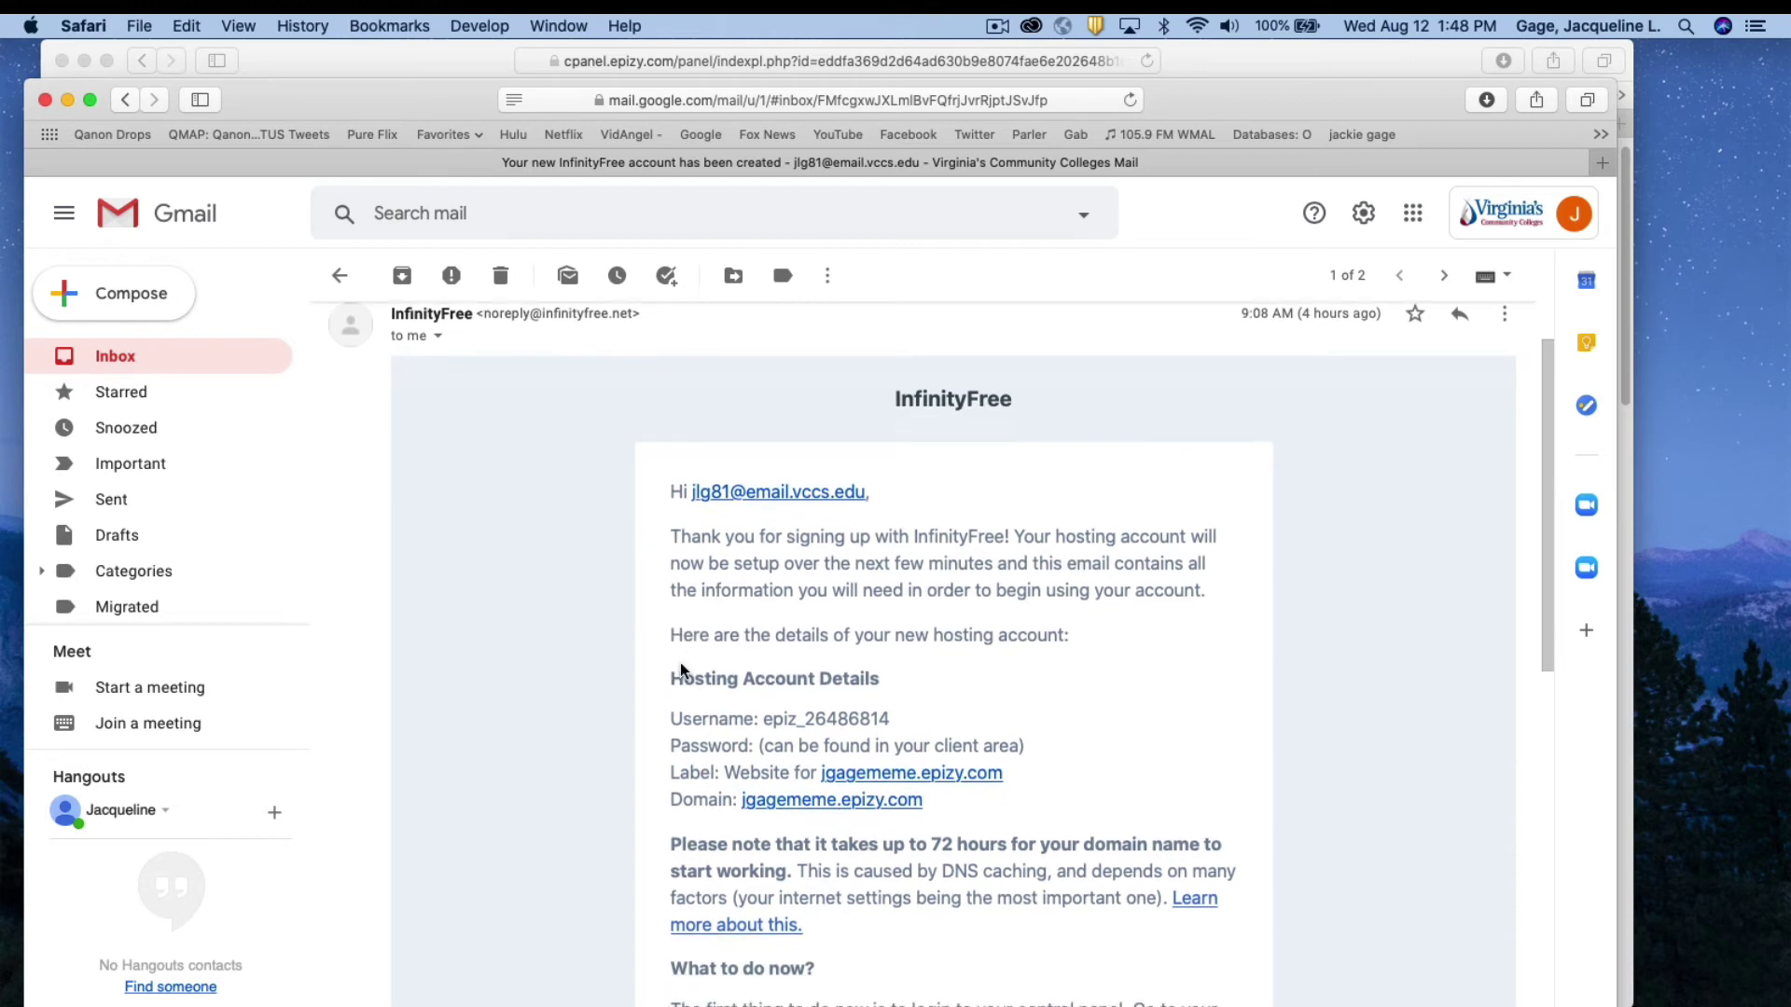
{"action": "scroll", "coordinate": [681, 666], "scroll_direction": "down", "scroll_amount": 3}
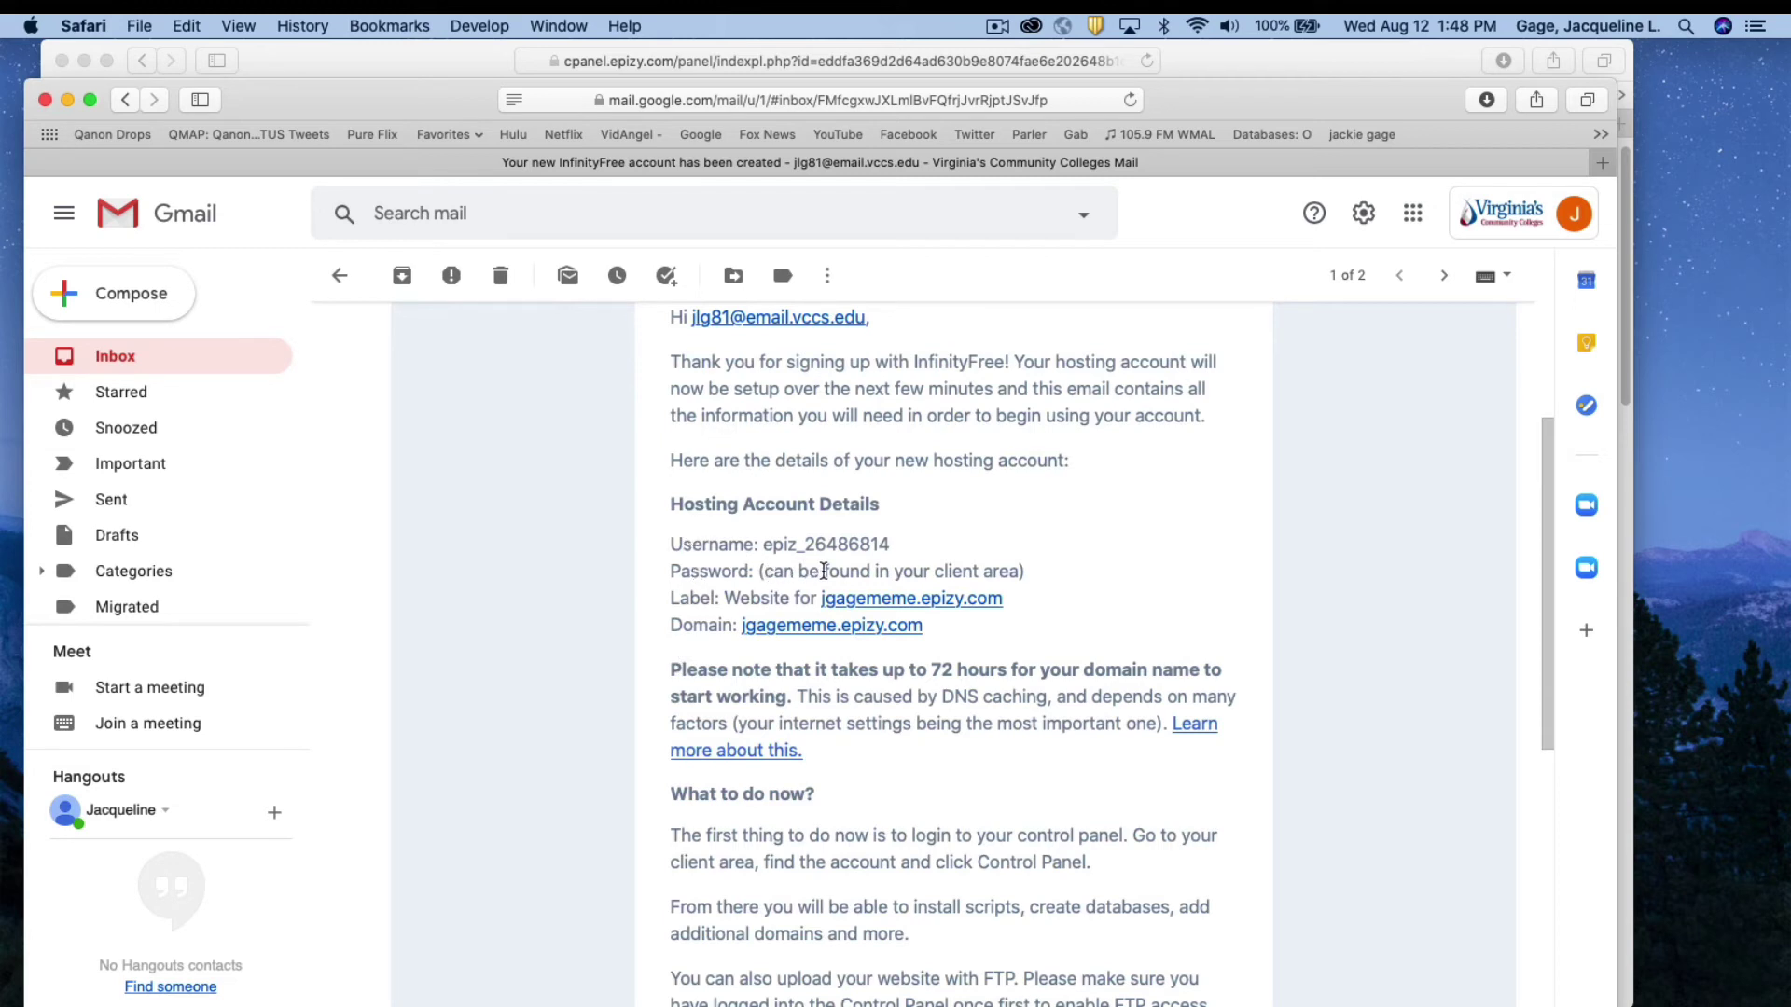
{"action": "left_click_drag", "start_coordinate": [935, 571], "coordinate": [1018, 572]}
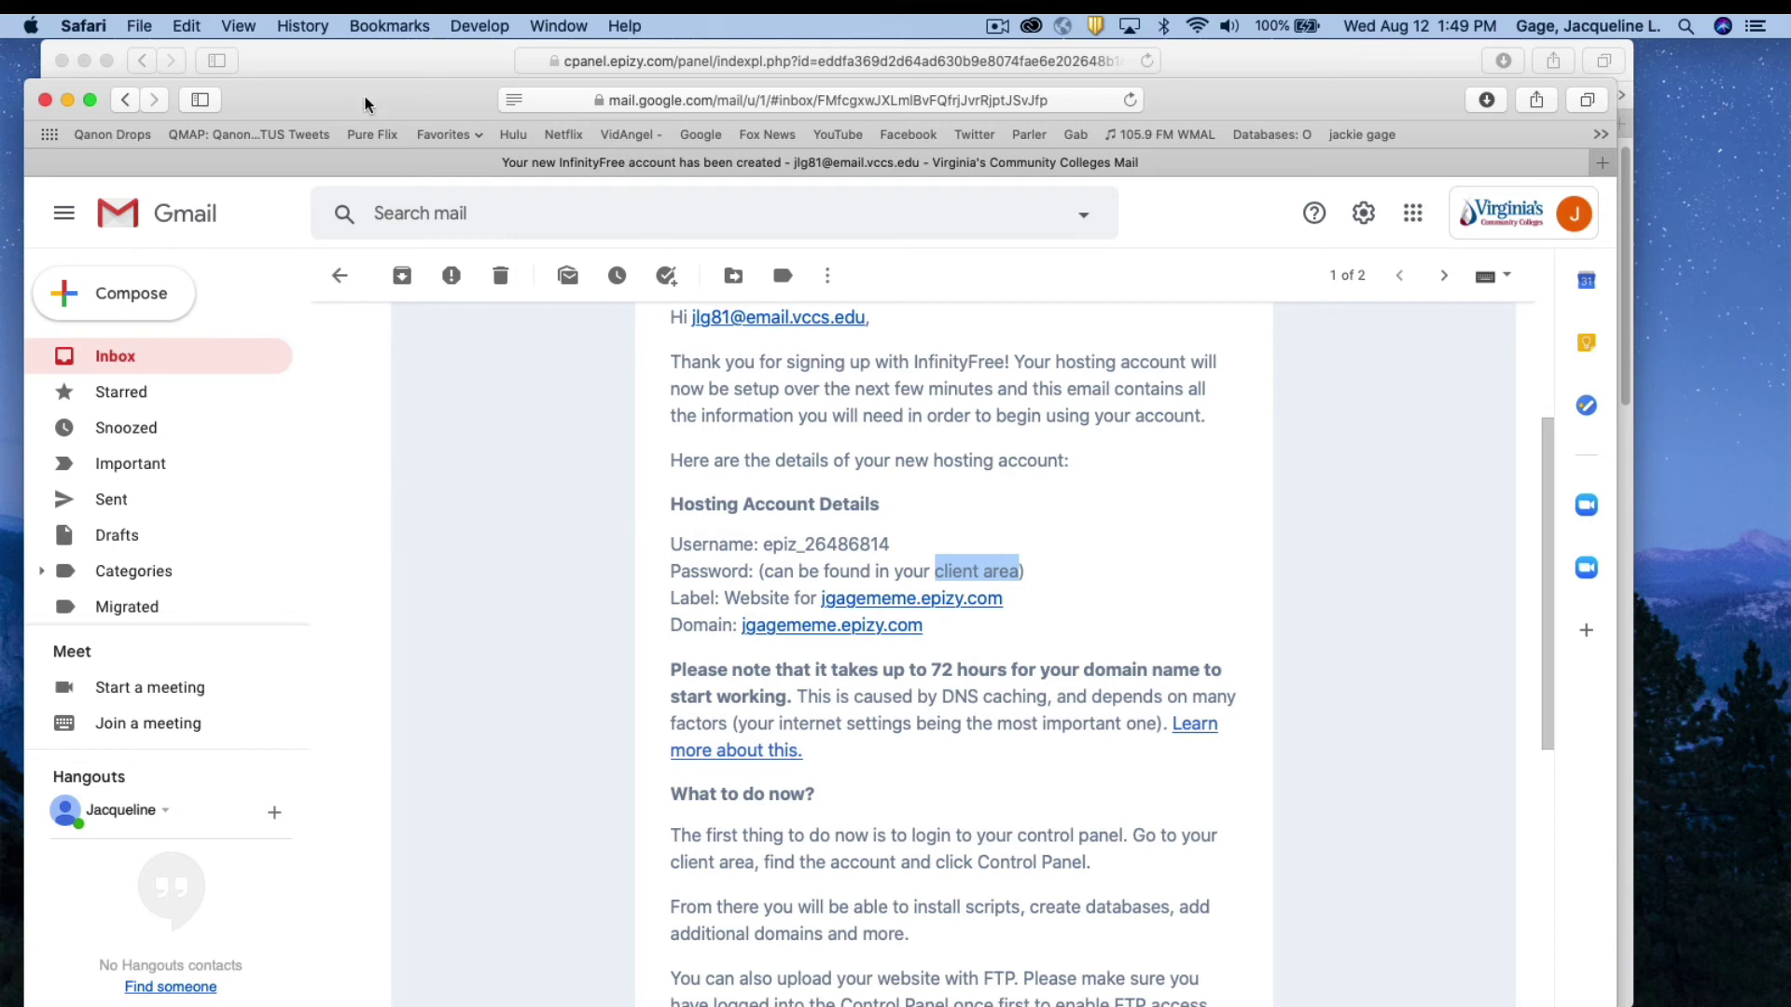
Step: Go to the Client Area from the username menu and highlight the jgagememe.epizy.com domain
{"action": "left_click_drag", "start_coordinate": [366, 97], "coordinate": [580, 916]}
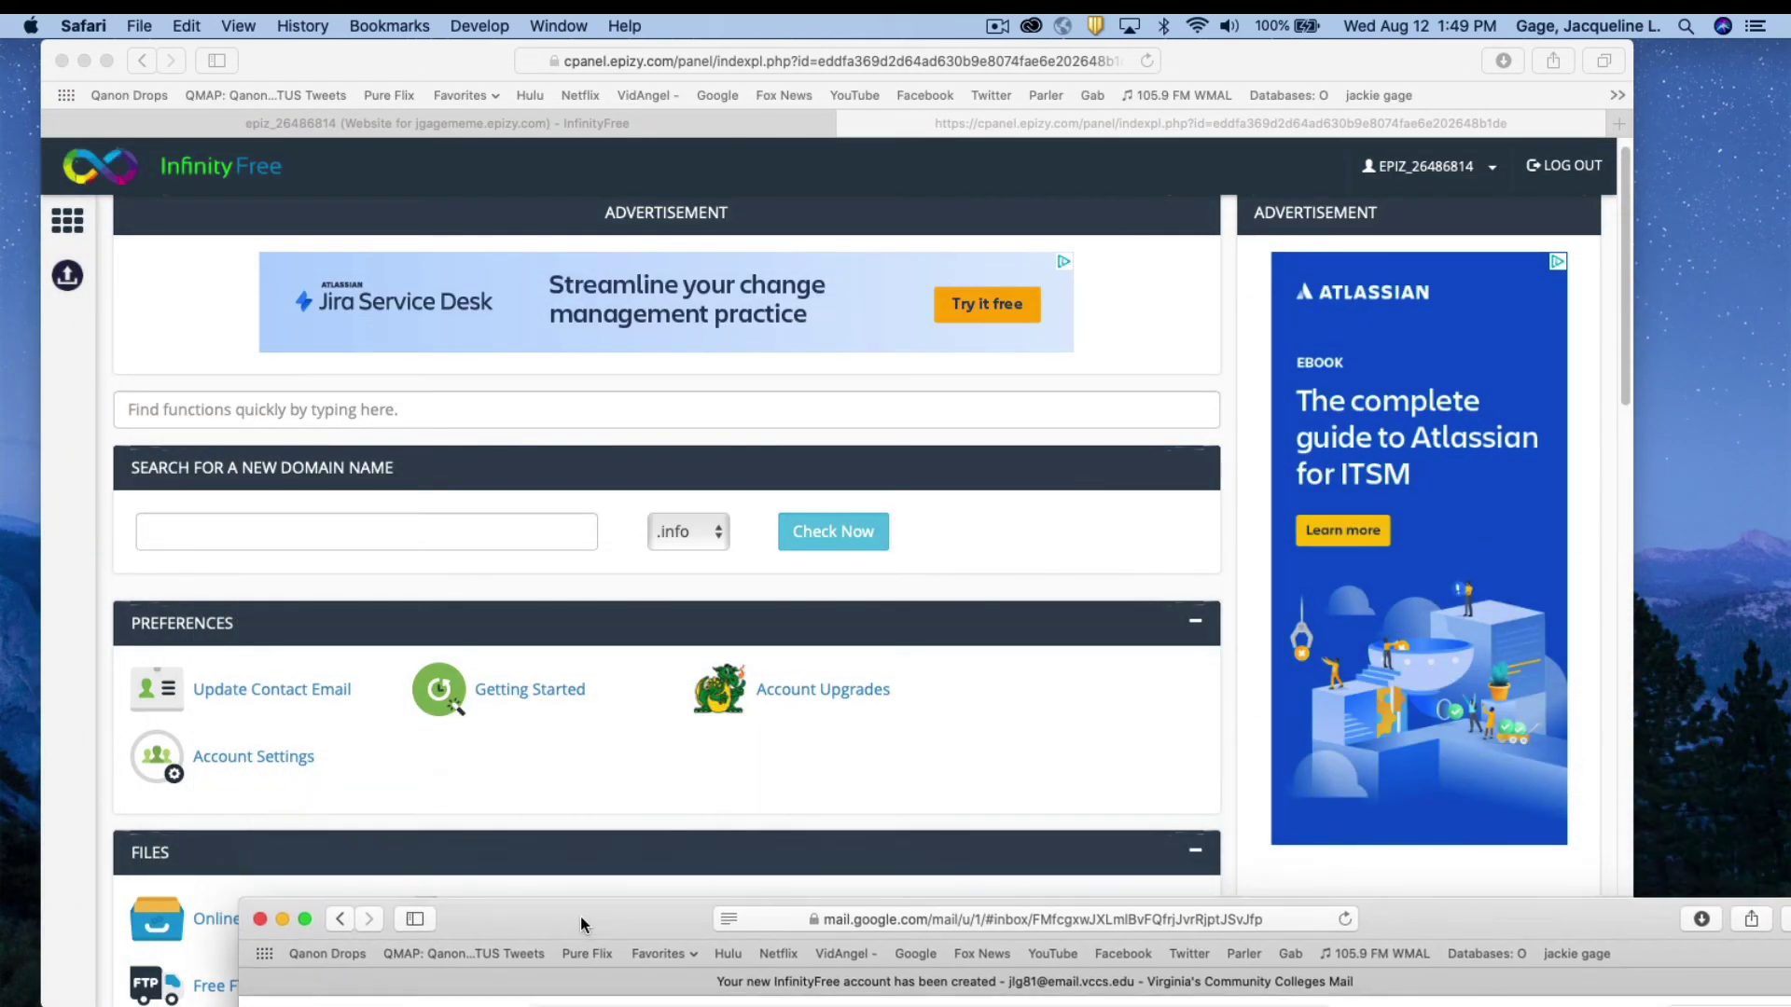
{"action": "left_click", "coordinate": [326, 75]}
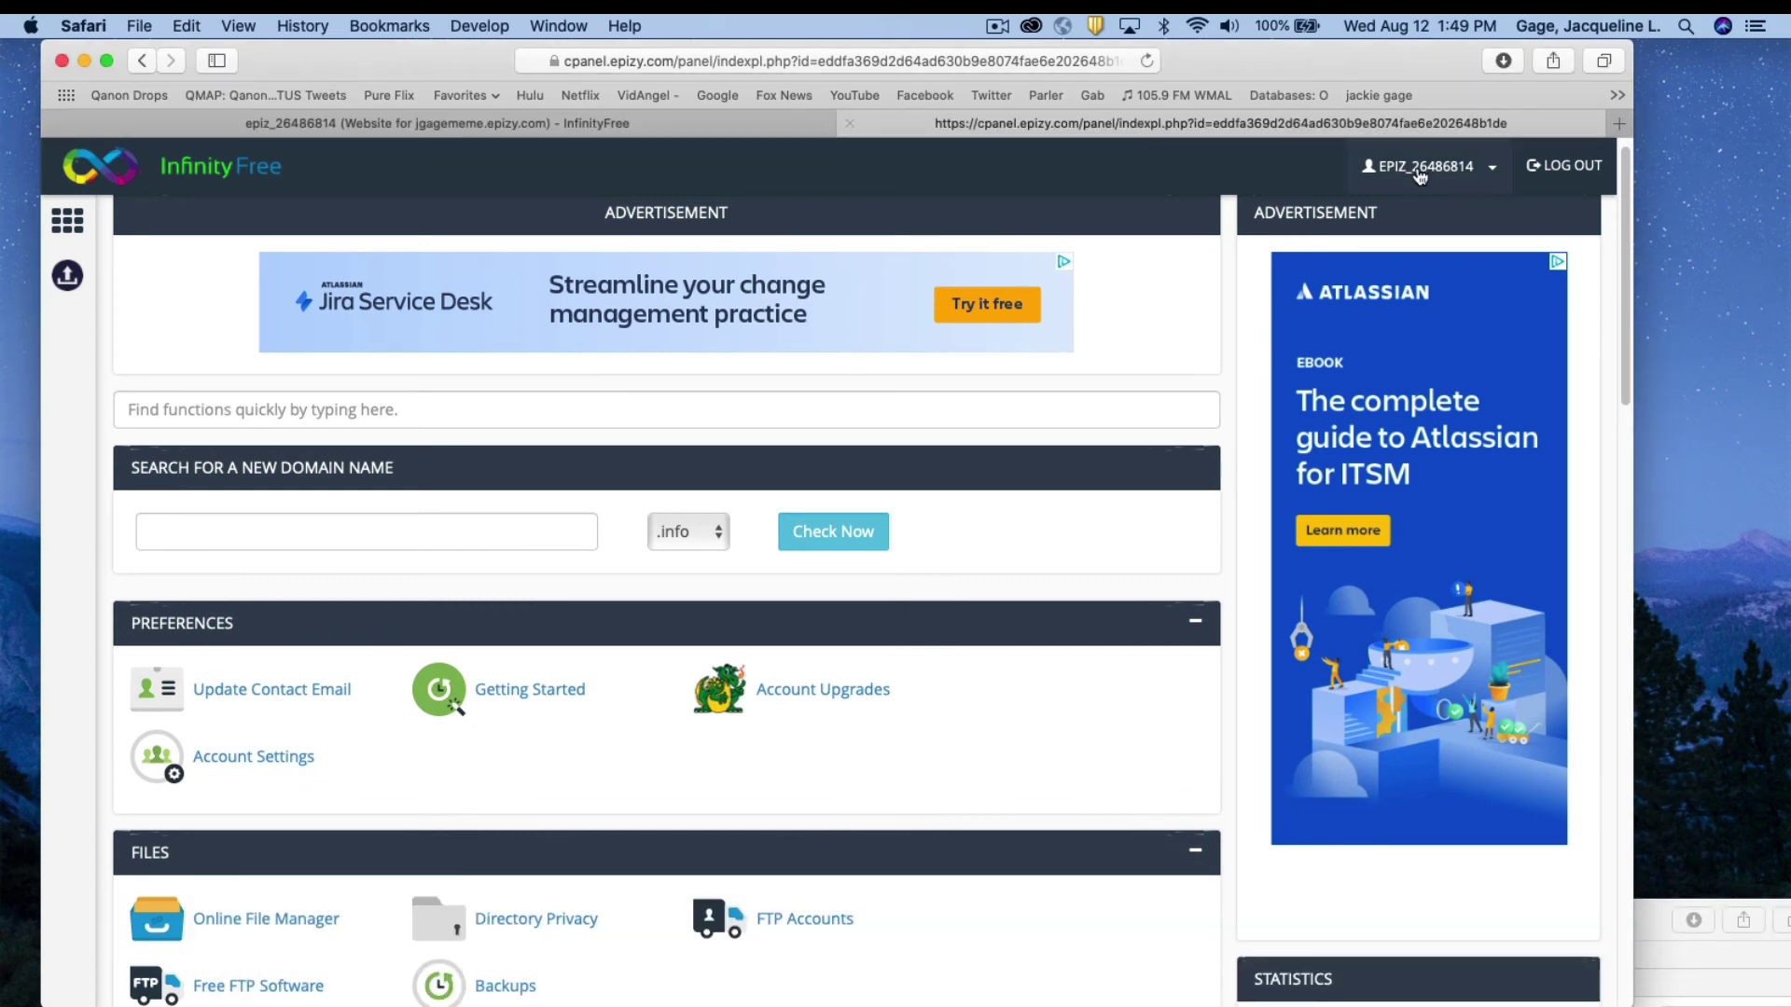
{"action": "left_click", "coordinate": [1495, 173]}
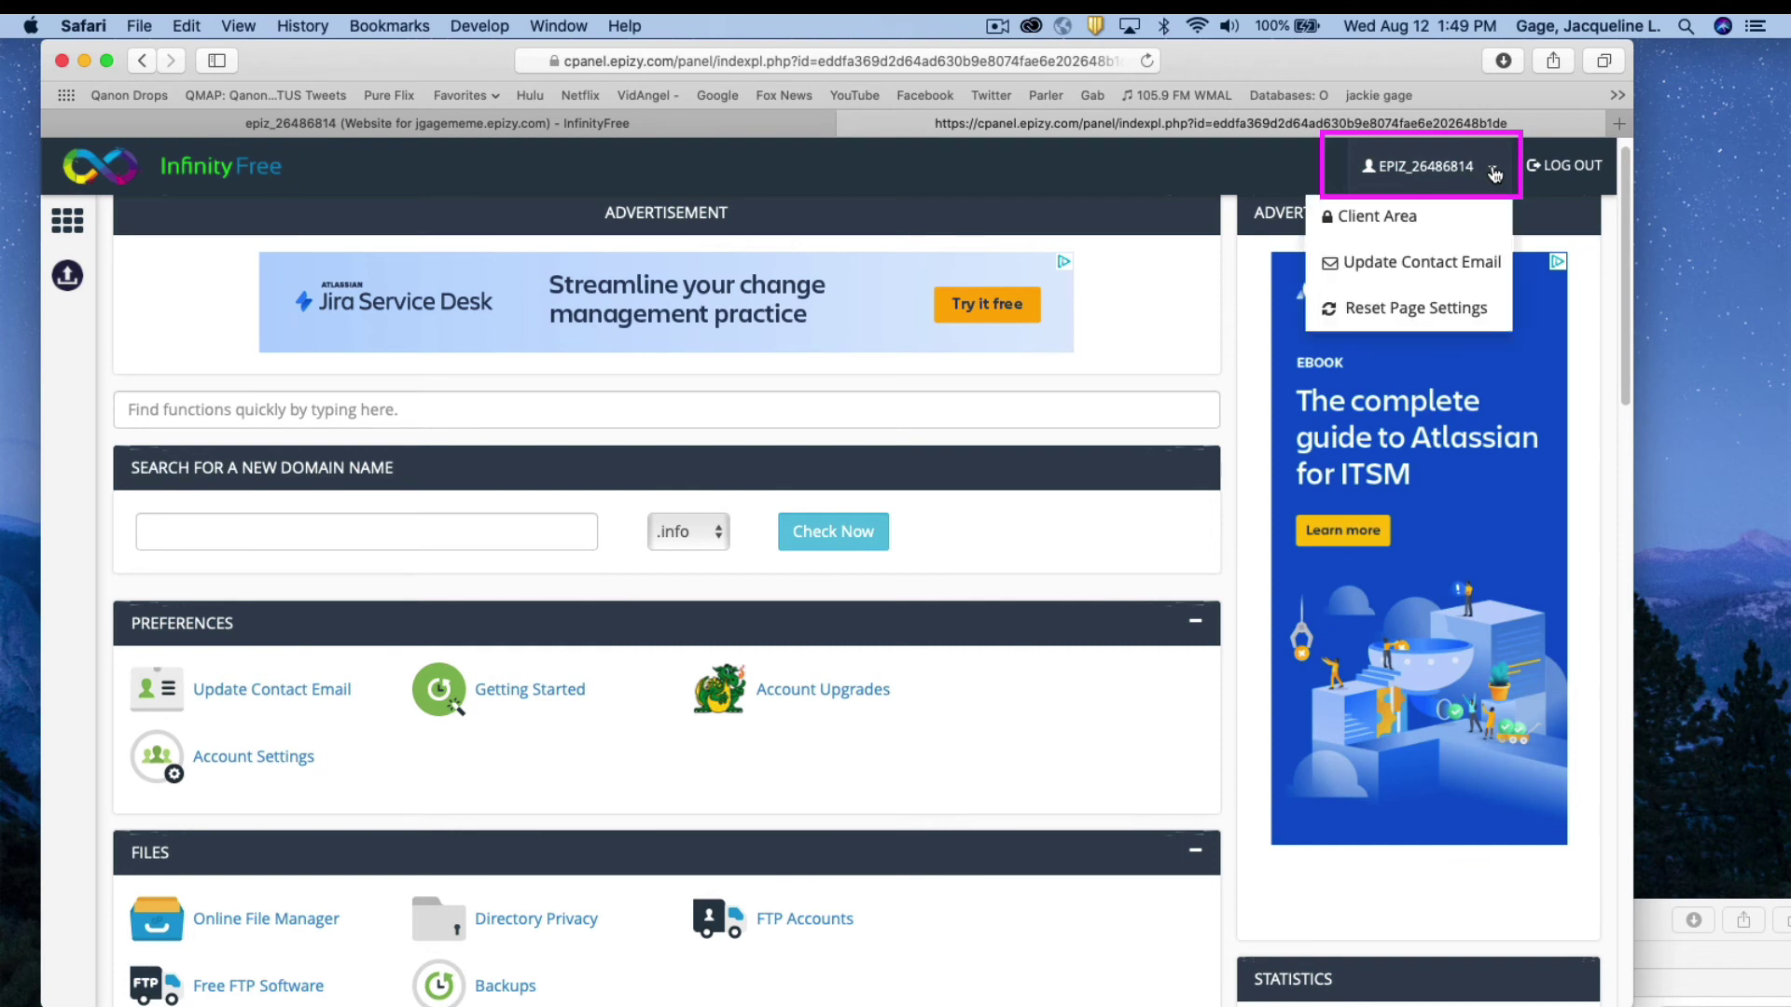
{"action": "left_click", "coordinate": [1373, 220]}
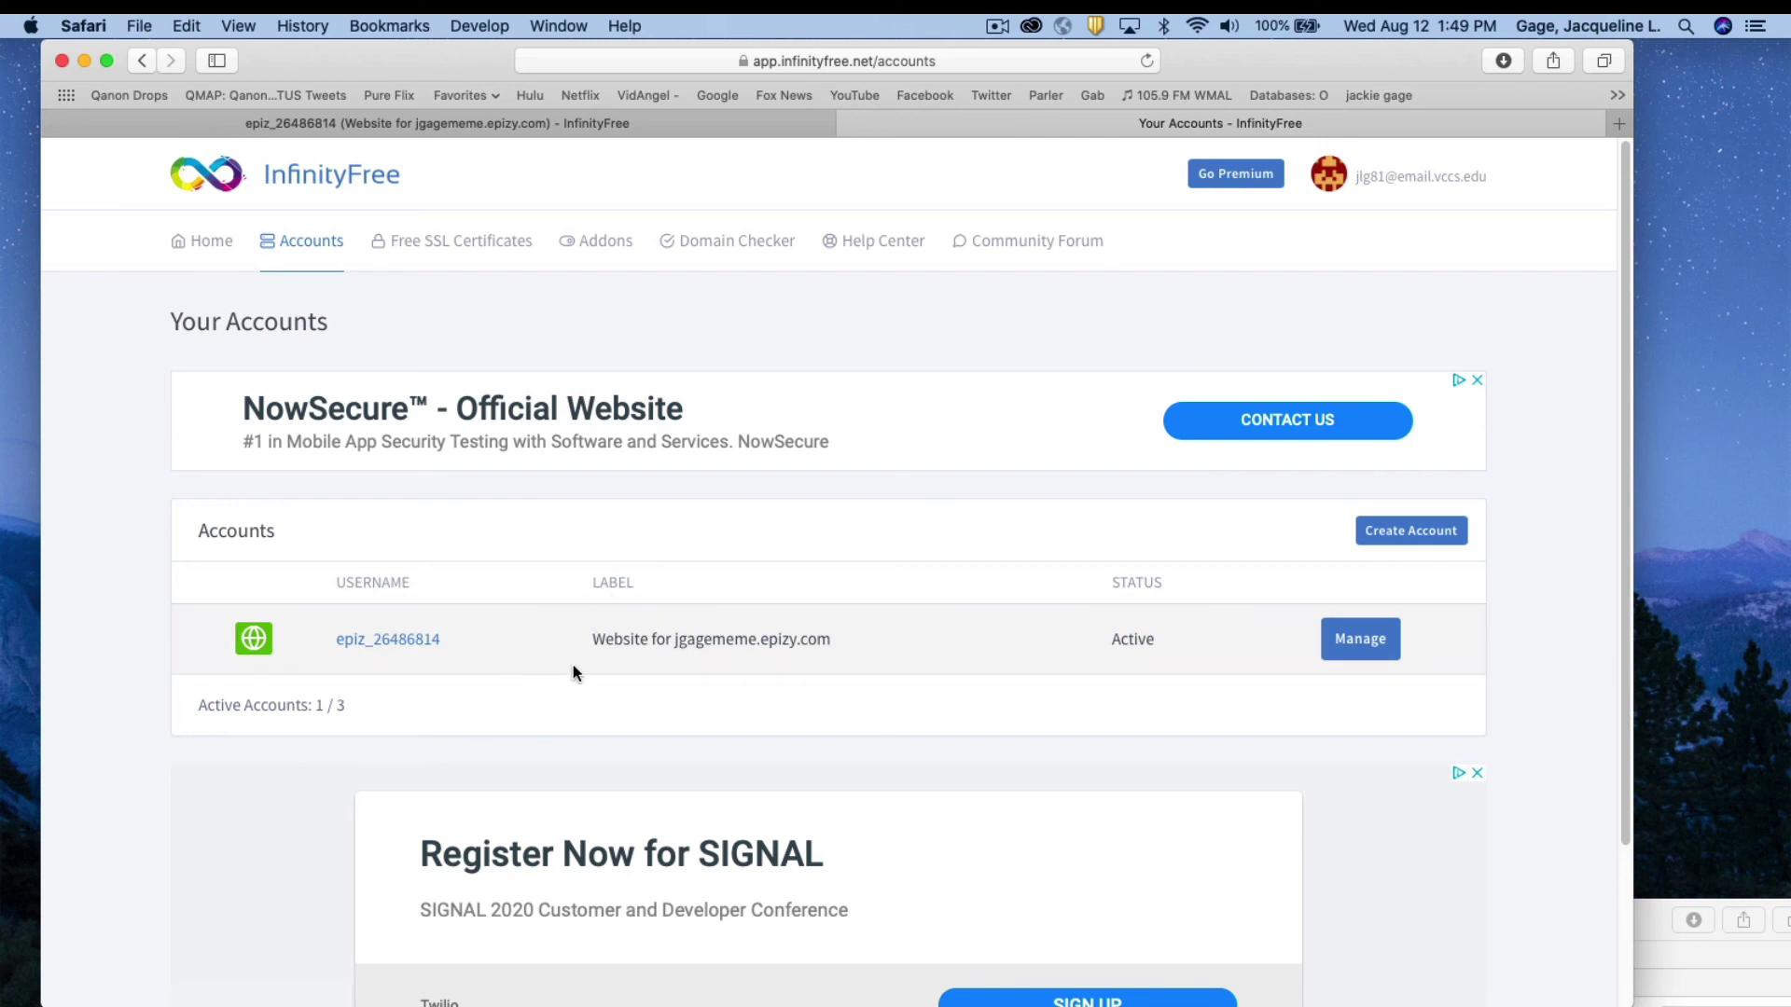
{"action": "left_click_drag", "start_coordinate": [675, 639], "coordinate": [840, 641]}
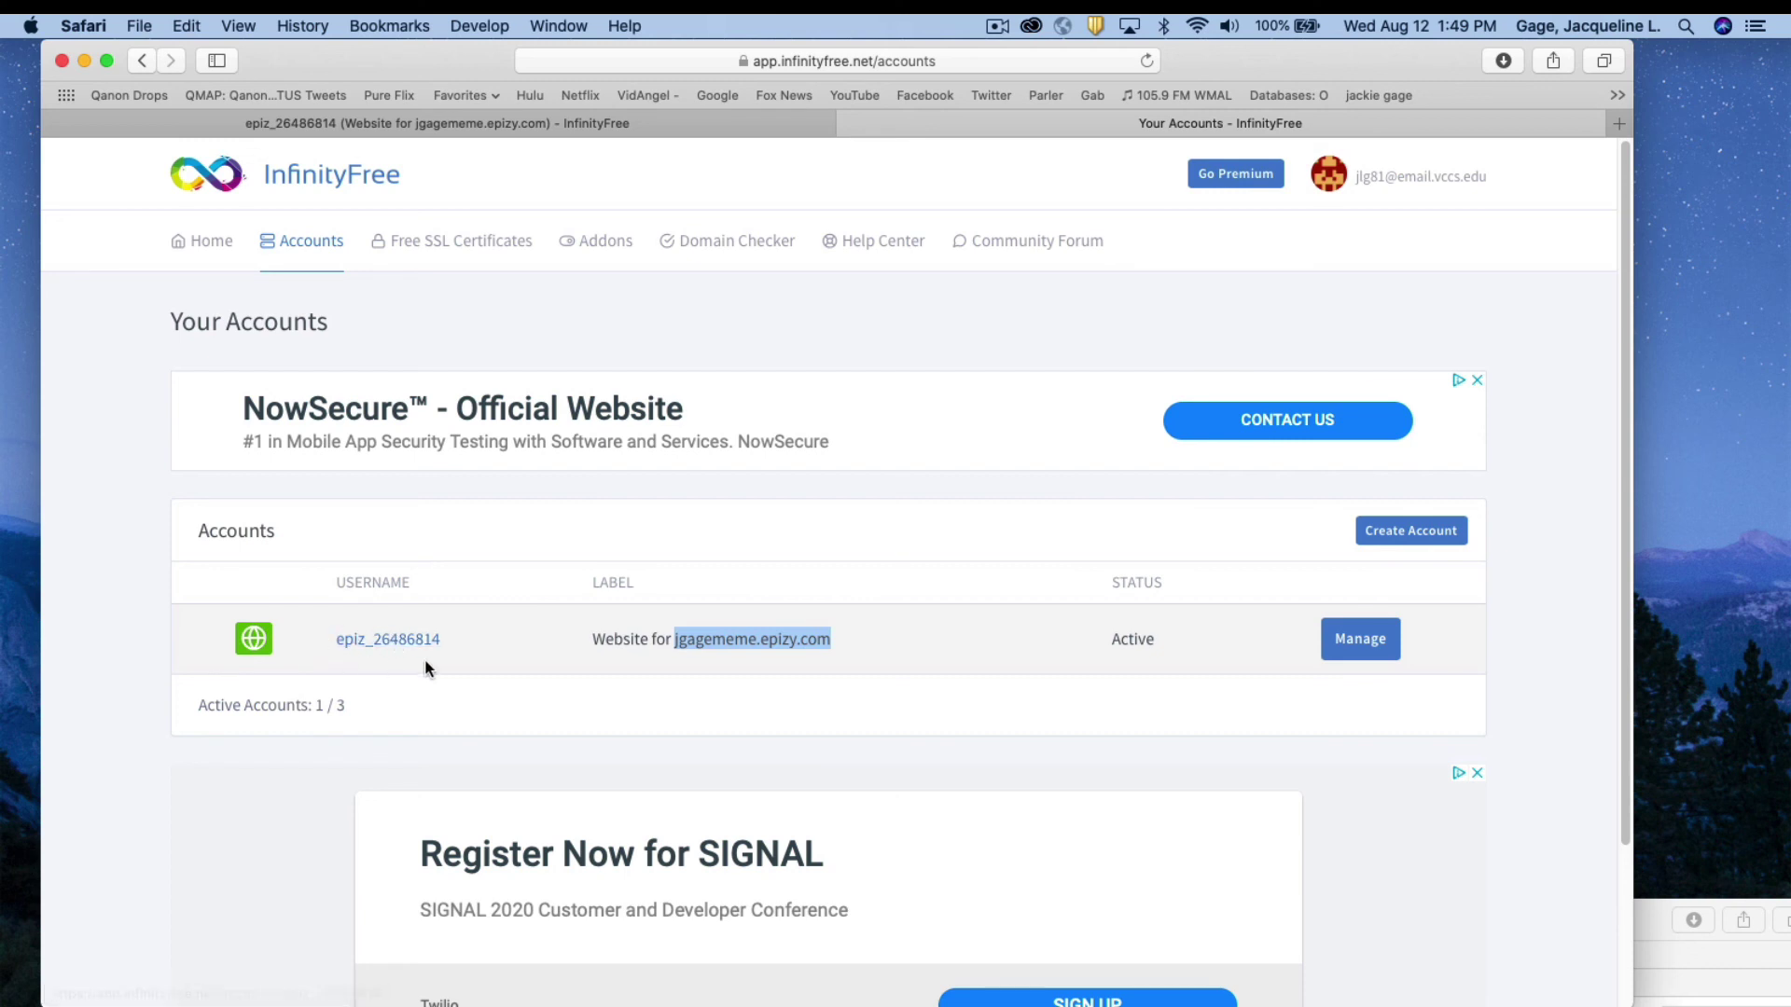
Step: Open the hosting account's details page and reveal its FTP details (ftpupload.net, port 21) and password
{"action": "left_click", "coordinate": [396, 642]}
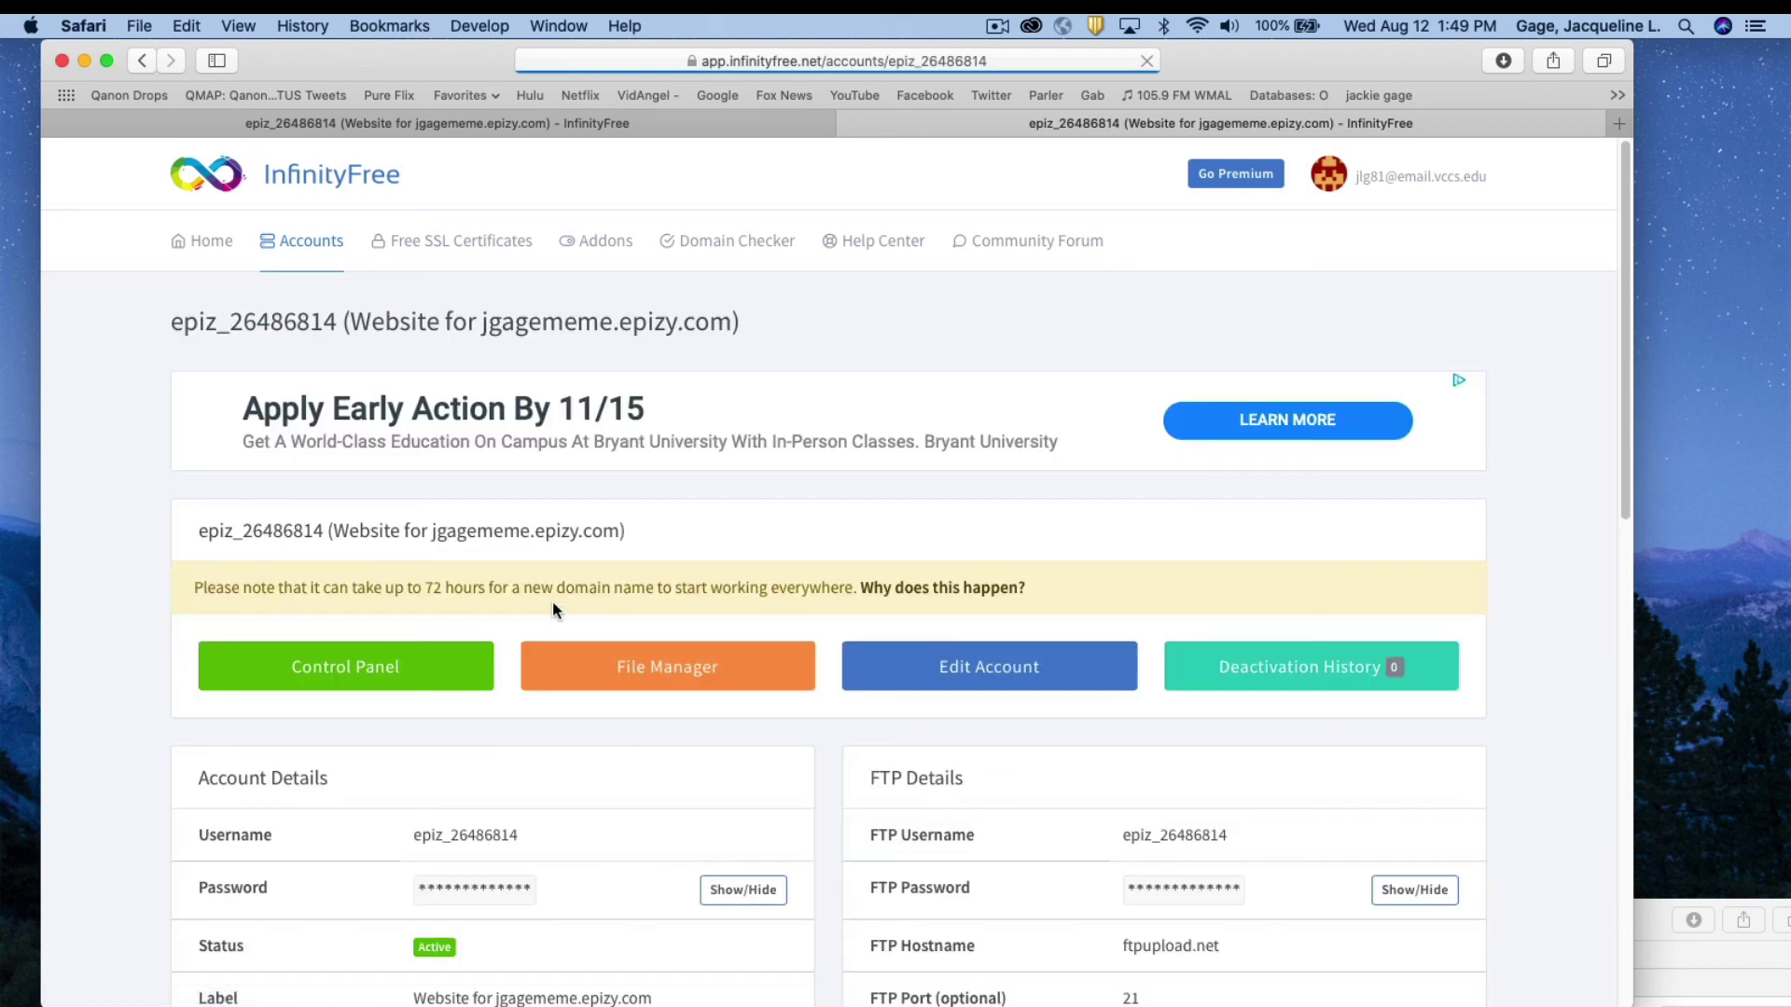
{"action": "scroll", "coordinate": [630, 580], "scroll_direction": "down", "scroll_amount": 3}
{"action": "scroll", "coordinate": [631, 581], "scroll_direction": "down", "scroll_amount": 5}
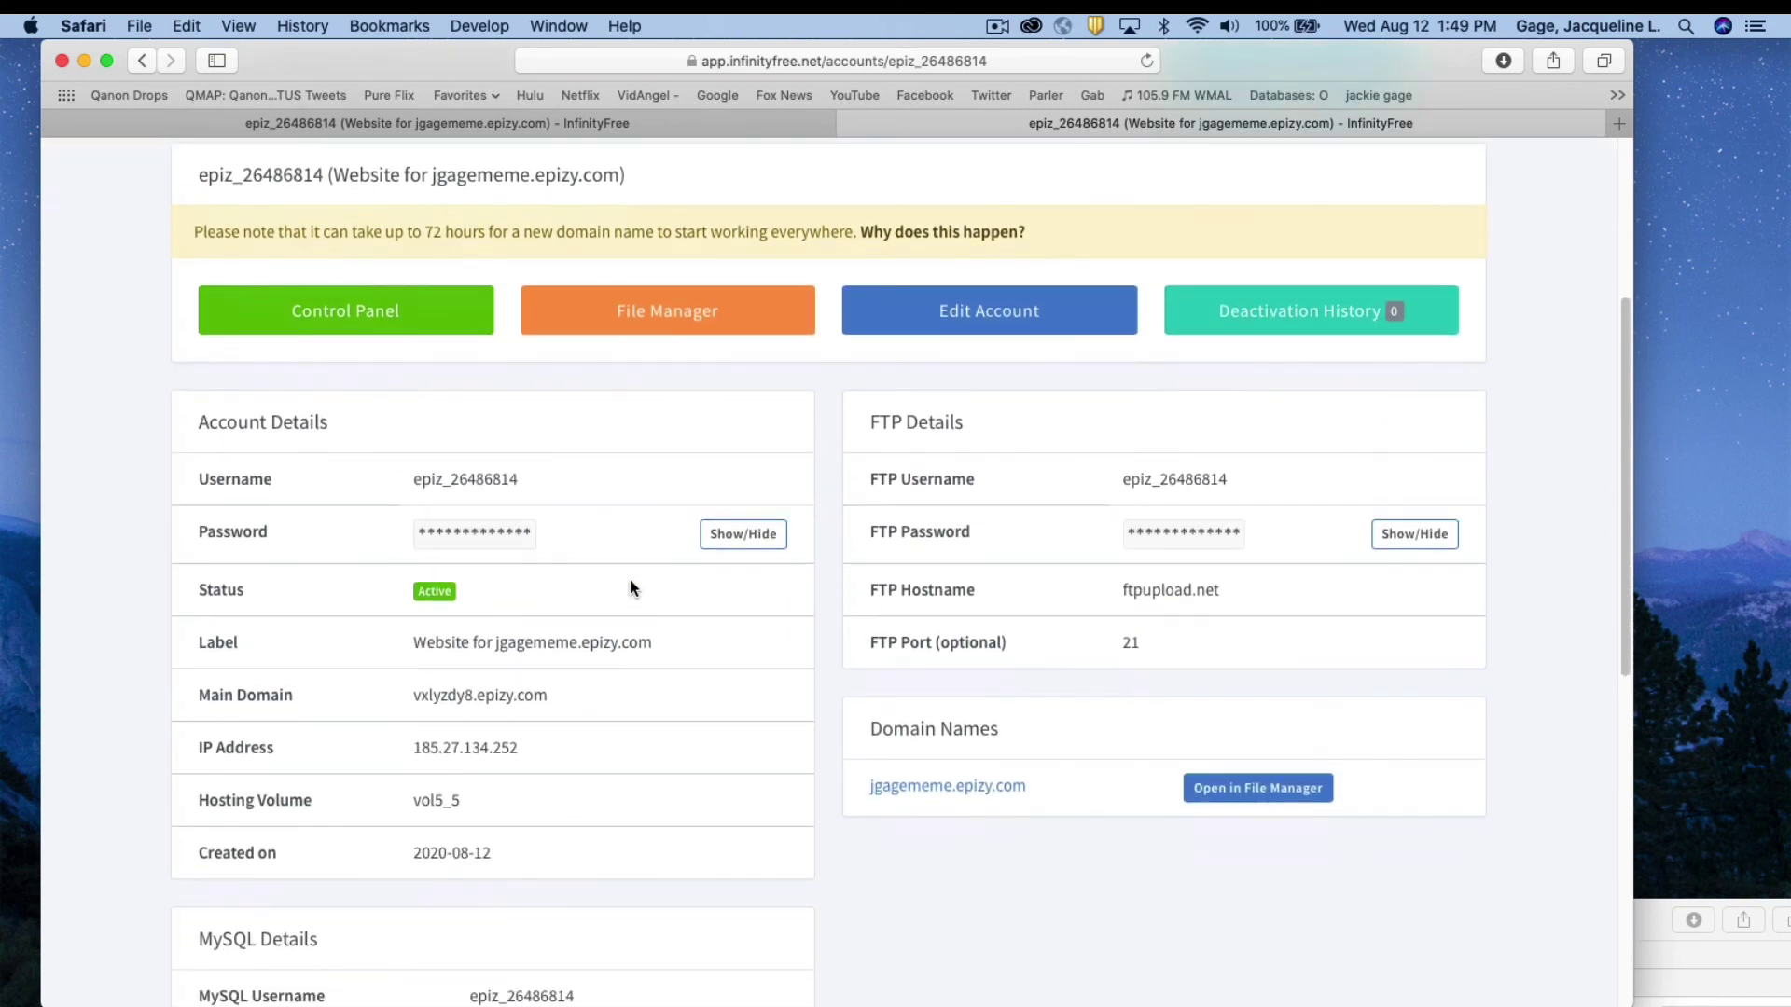
{"action": "scroll", "coordinate": [630, 580], "scroll_direction": "down", "scroll_amount": 1}
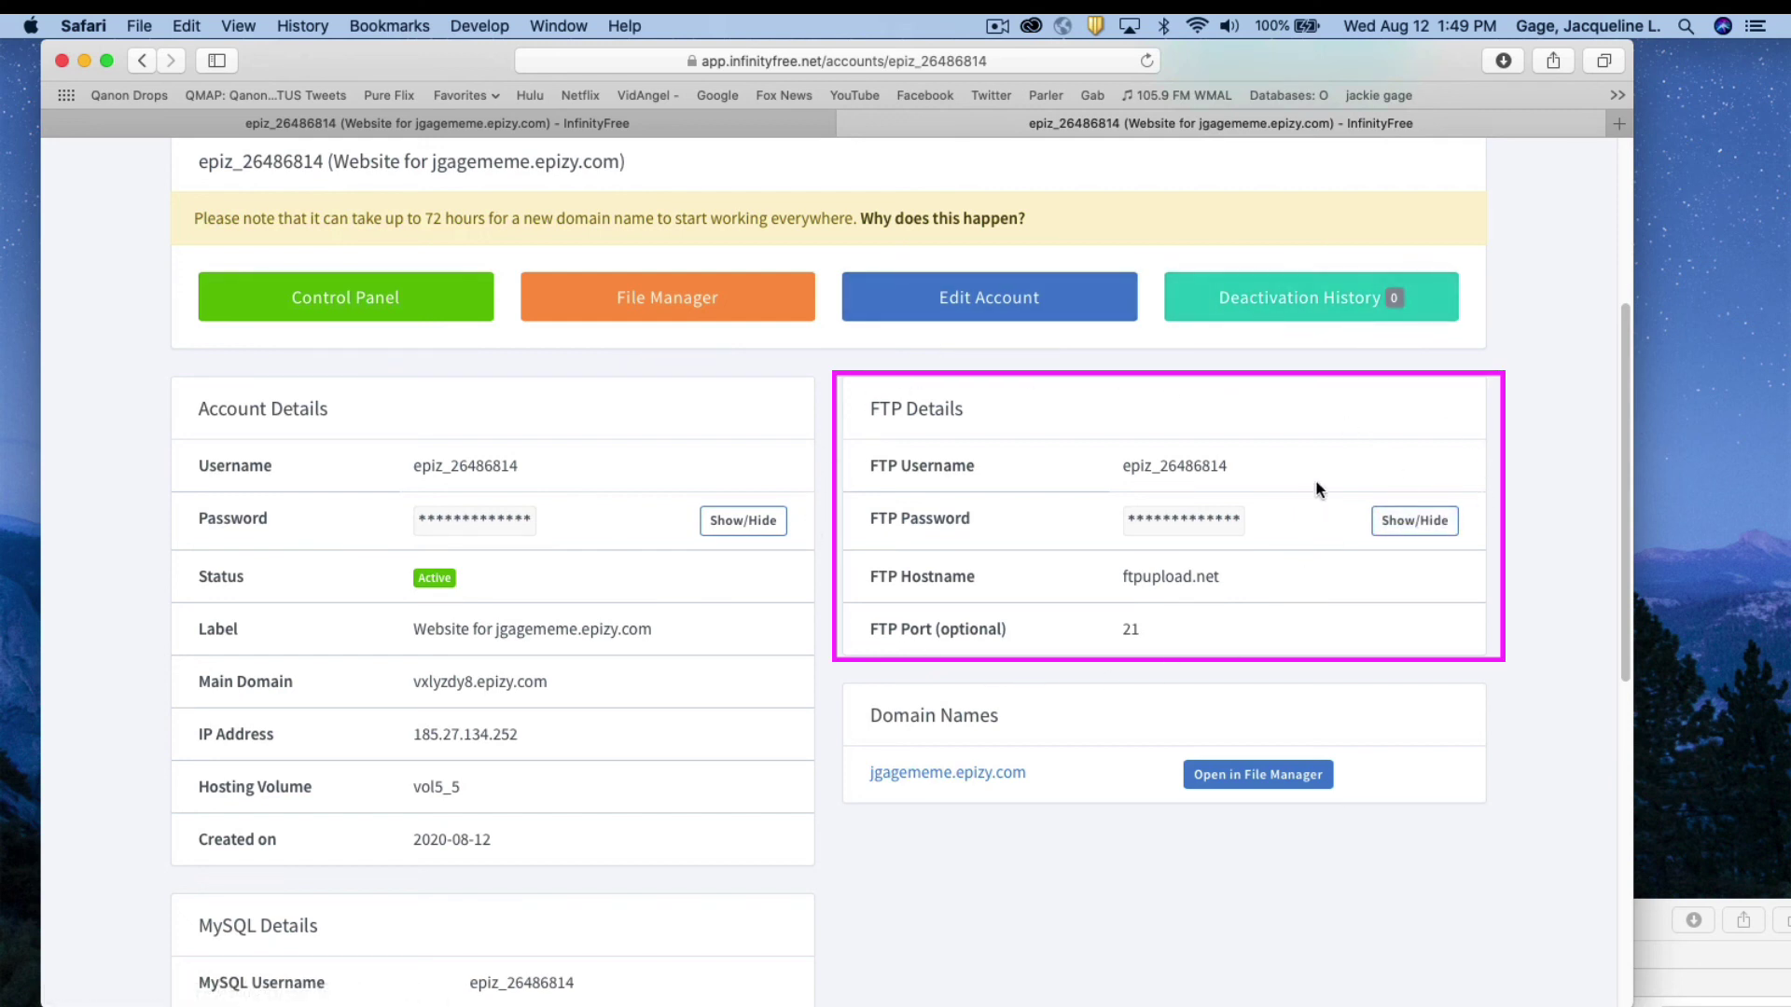
{"action": "left_click", "coordinate": [1427, 513]}
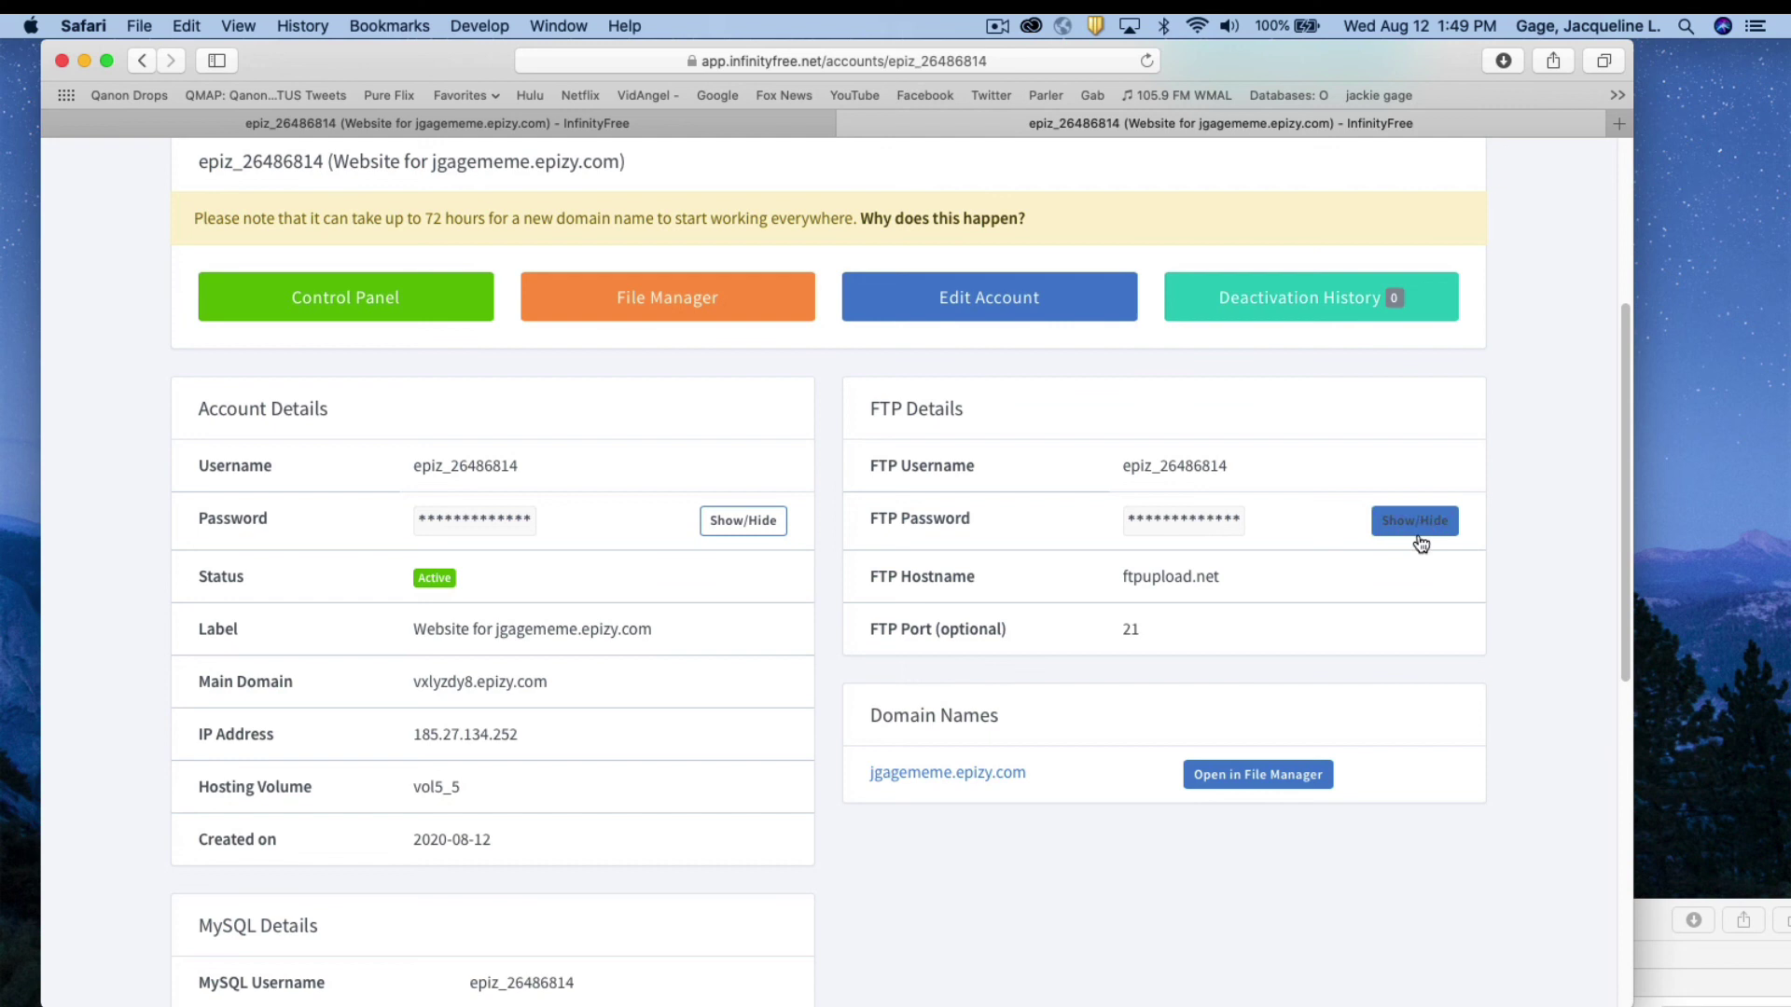